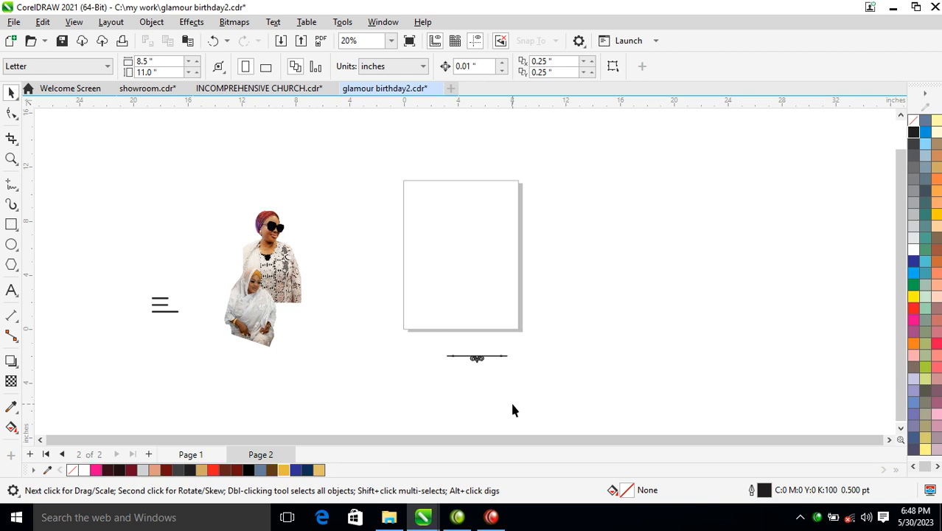
Move the photo of the woman in sunglasses onto the page and convert it to a 300 dpi Grayscale (8-bit) bitmap
click(266, 245)
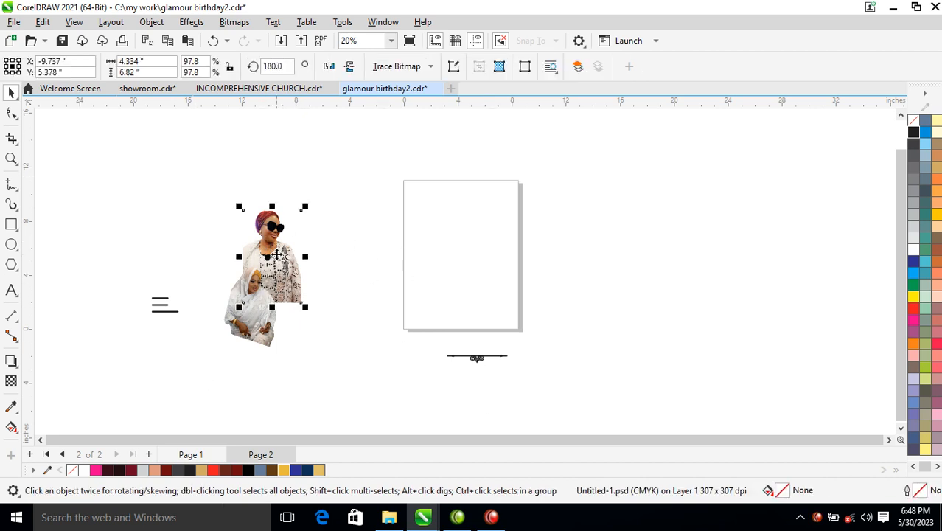
drag(278, 253, 446, 241)
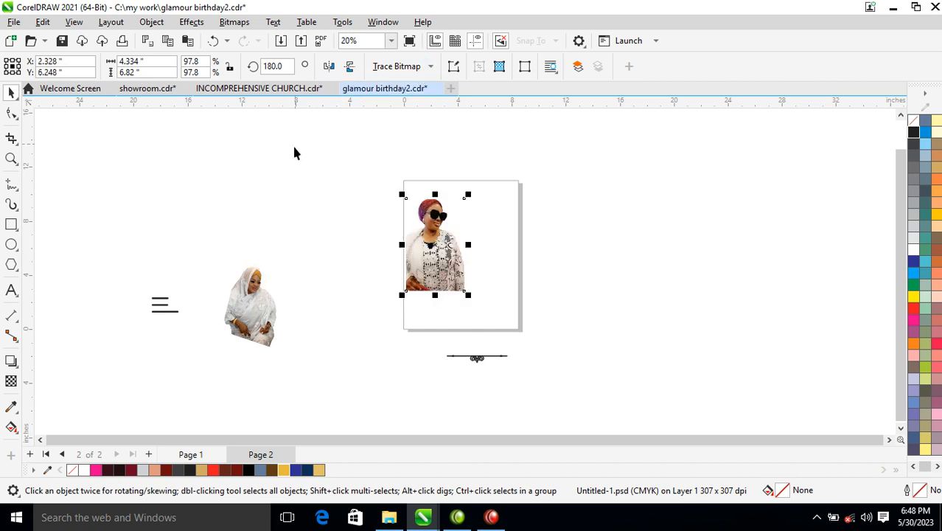
click(233, 21)
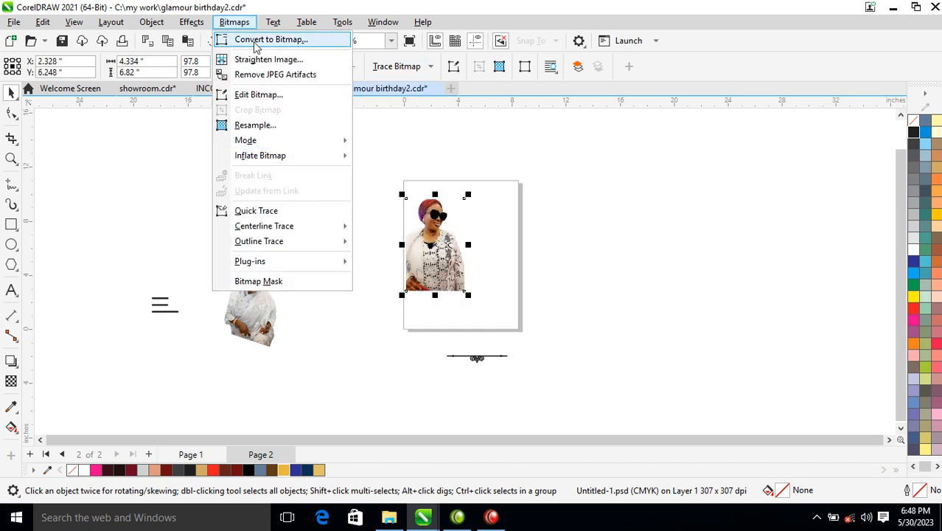
click(258, 40)
click(560, 214)
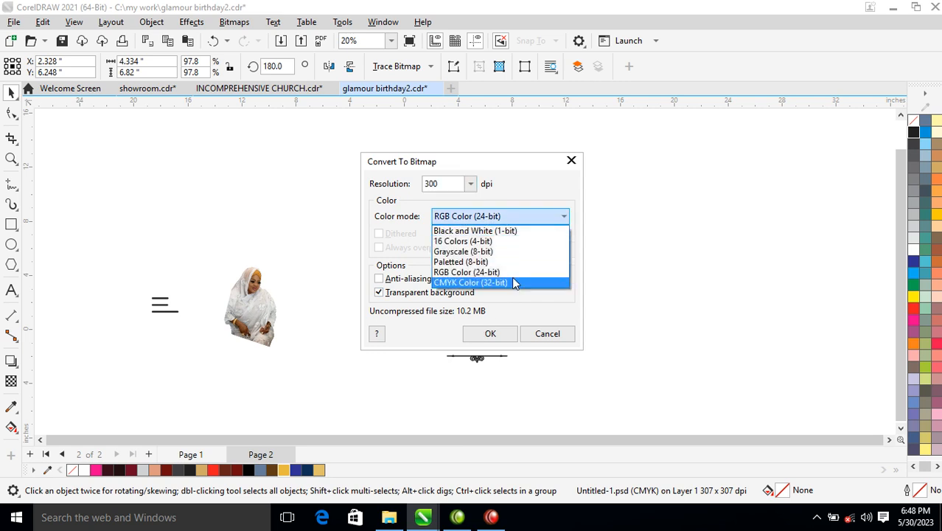
click(459, 252)
click(481, 333)
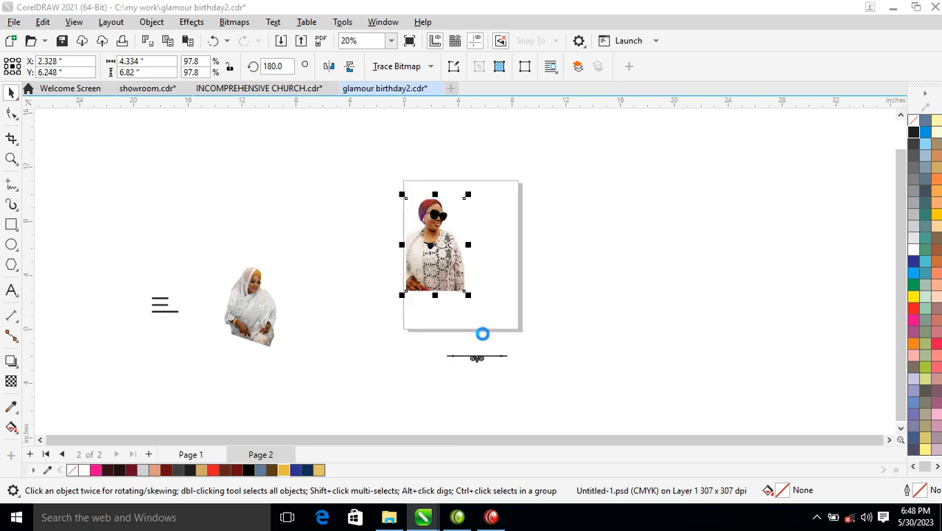
Place a mirrored copy of the sunglasses portrait beside it, send it to the back and enlarge it to about 7.3 by 11.5 inches
drag(469, 244, 400, 266)
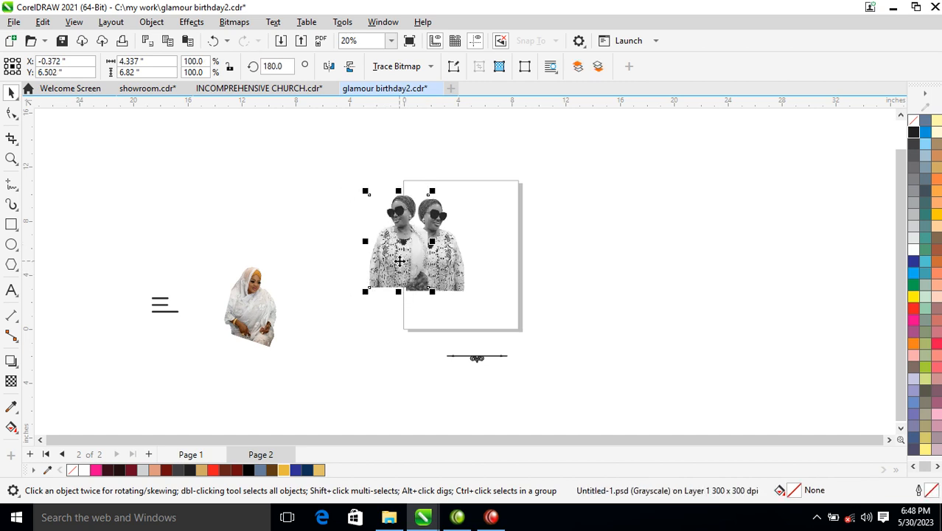
key(shift+Page_Down)
drag(434, 193, 455, 162)
drag(410, 215, 409, 182)
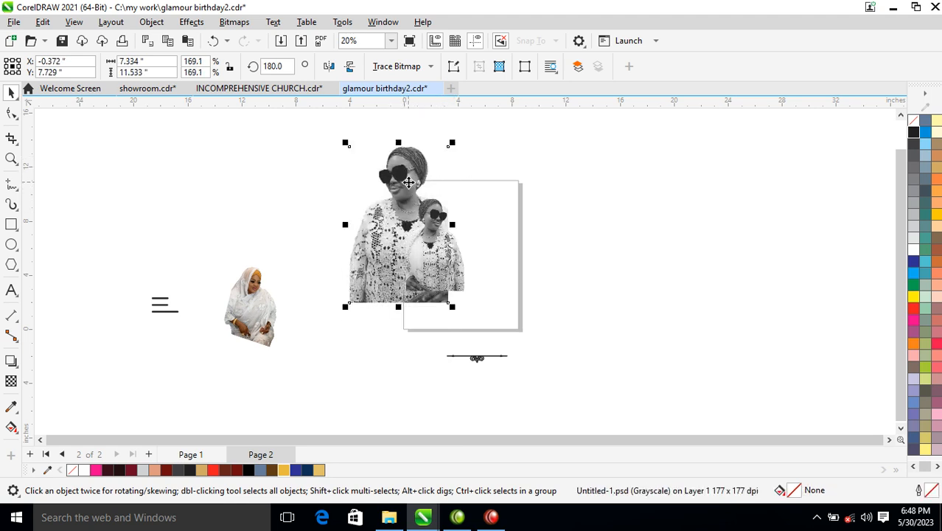
click(445, 276)
drag(474, 252, 374, 274)
click(391, 255)
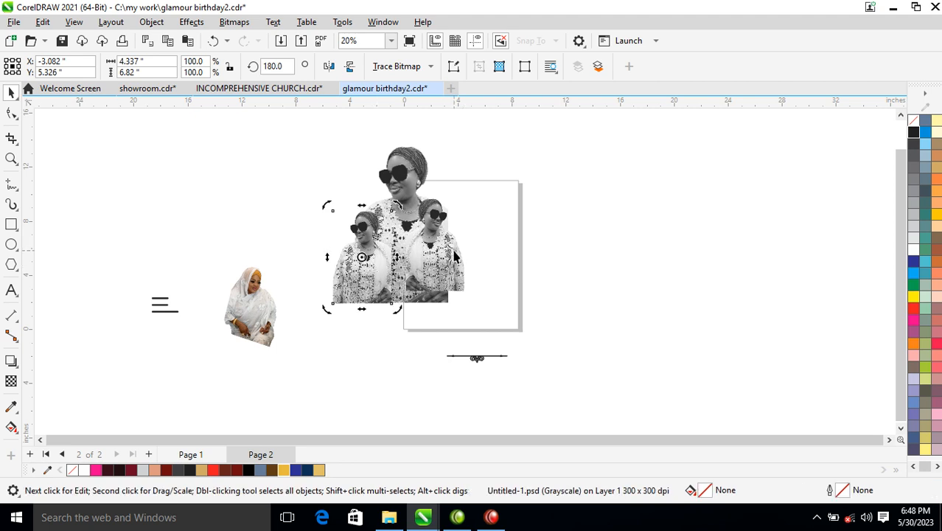
key(Delete)
Copy the photo of the seated woman in white over the portraits, convert it to a grayscale bitmap and enlarge it to about 7.9 by 9.7 inches
drag(263, 331, 429, 318)
right_click(390, 278)
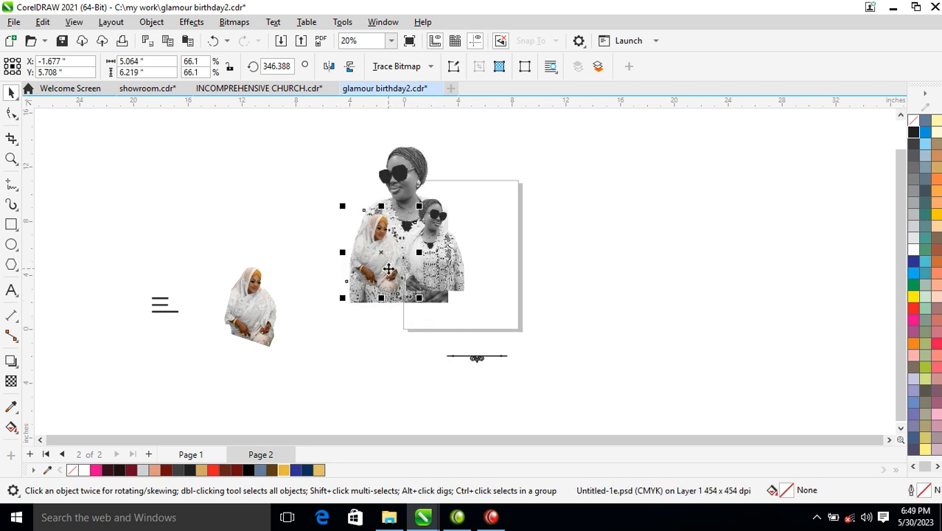
key(alt+b)
key(Return)
key(Return)
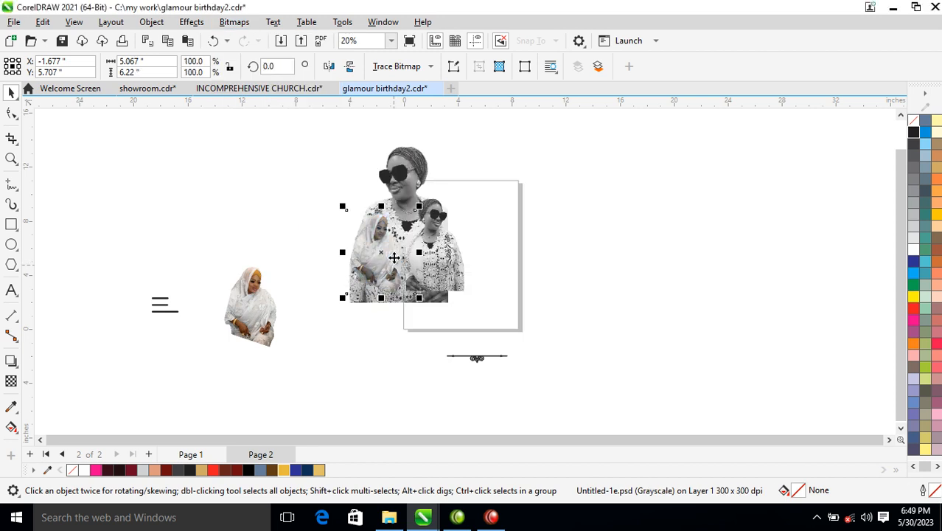
drag(420, 303, 448, 331)
drag(394, 277, 397, 296)
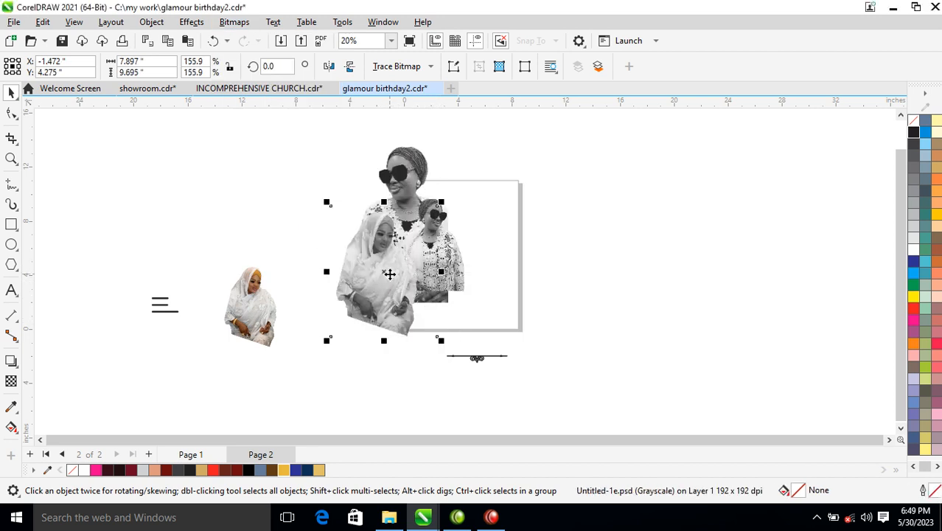
Apply a centred drop shadow with zero offset and 50 feathering to all three grayscale portraits
drag(514, 129, 343, 282)
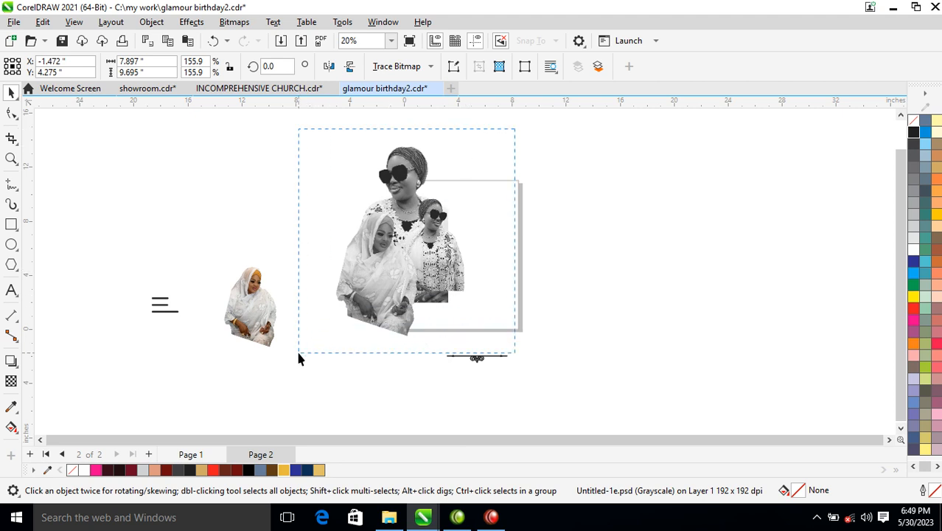
drag(299, 356, 298, 357)
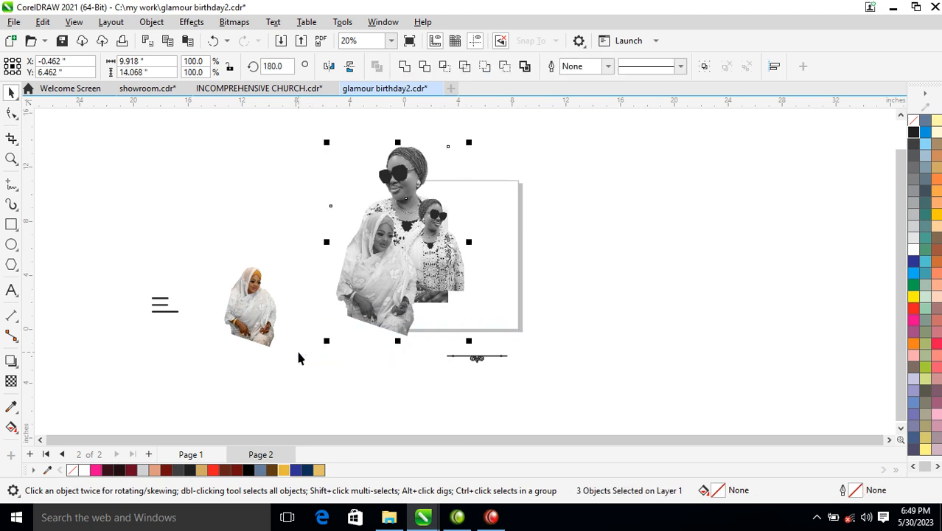
click(11, 360)
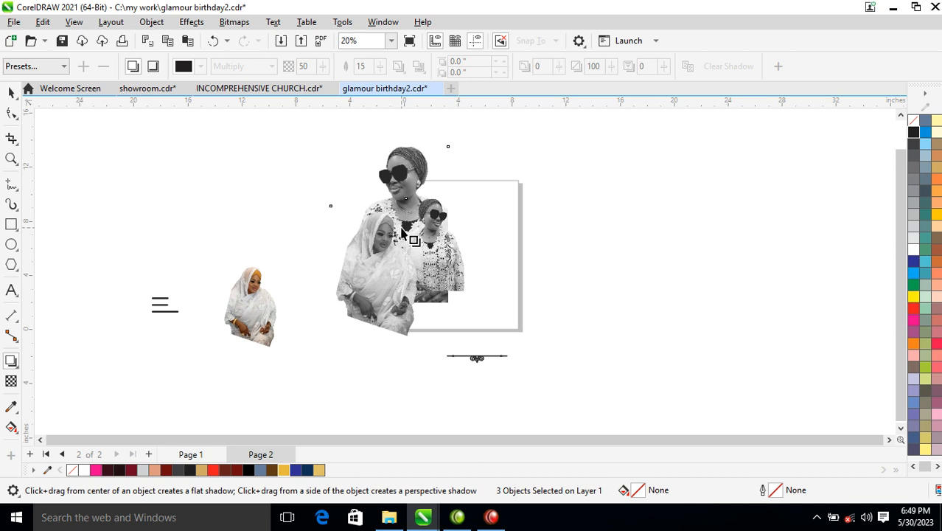
drag(398, 242, 320, 304)
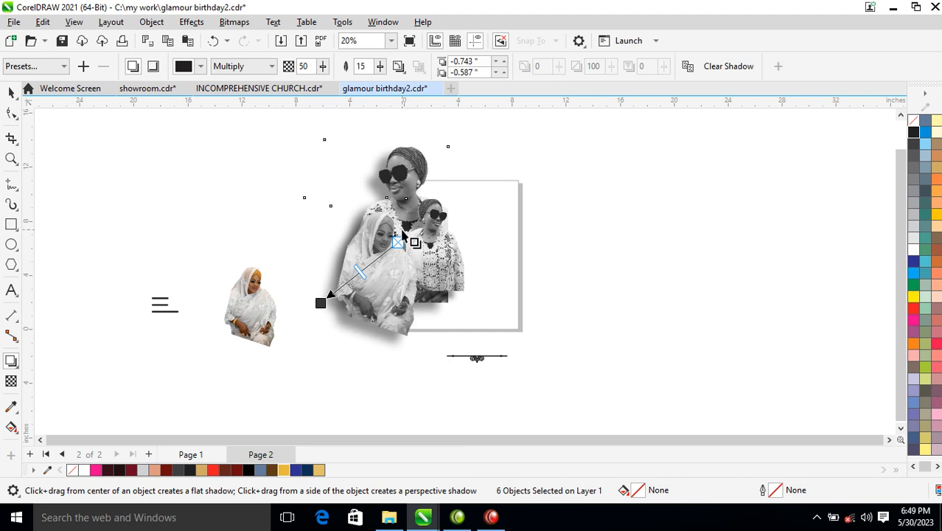
drag(405, 246, 407, 250)
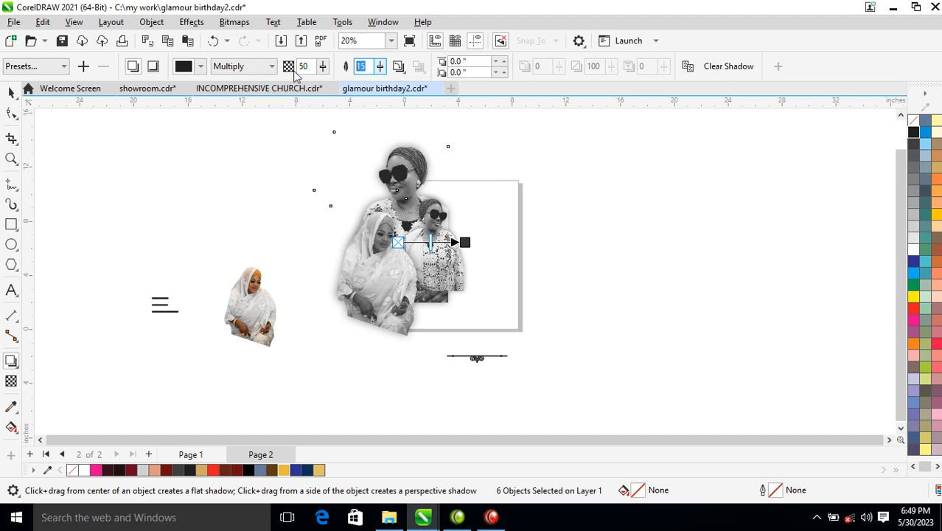
text(5)
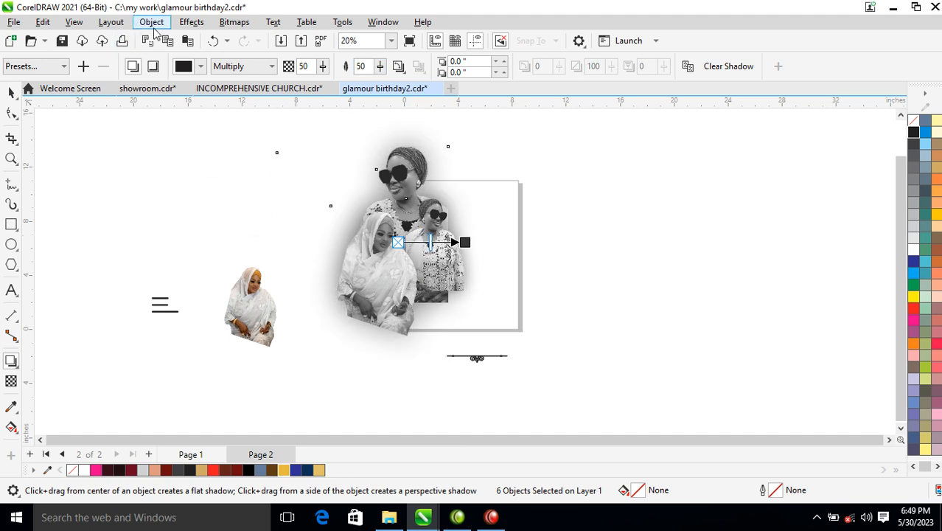
Break the drop shadows apart from the portraits and merge all six objects into one 300 dpi grayscale bitmap with transparent background
click(153, 24)
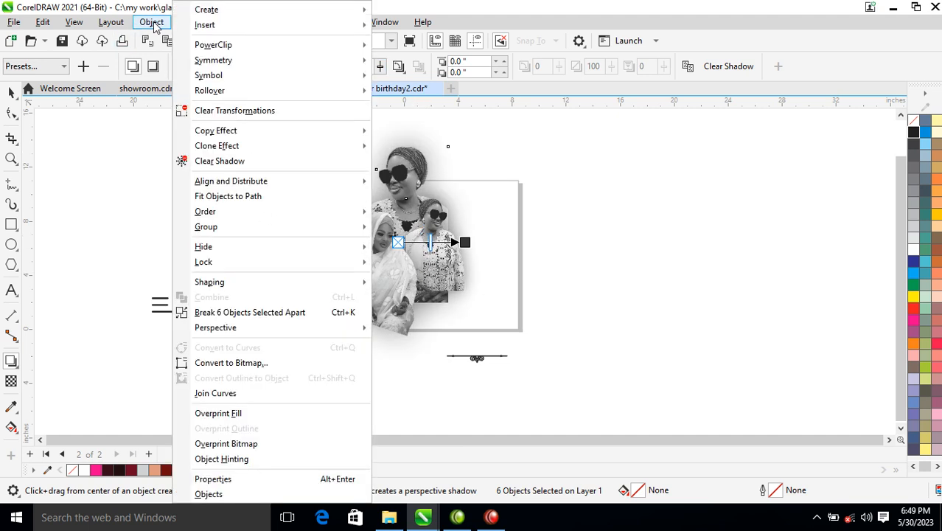
click(249, 313)
key(space)
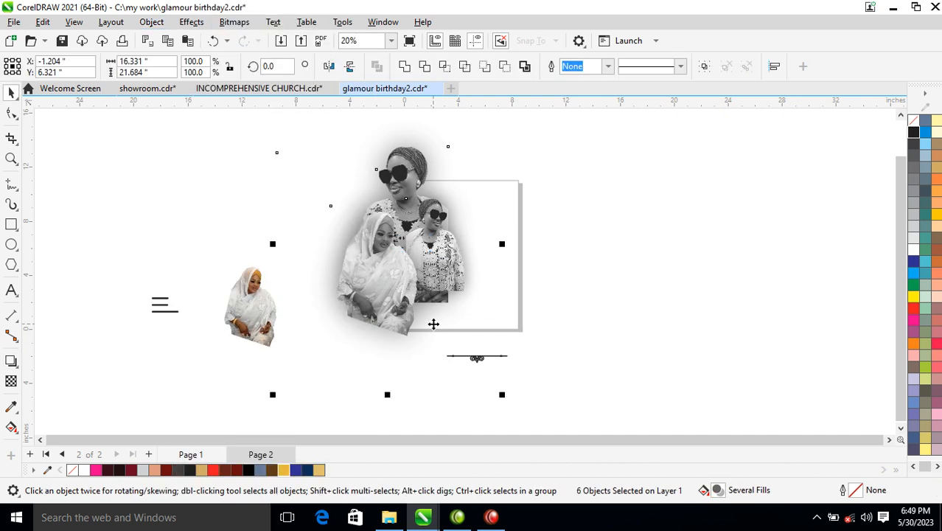
key(alt+b)
key(Return)
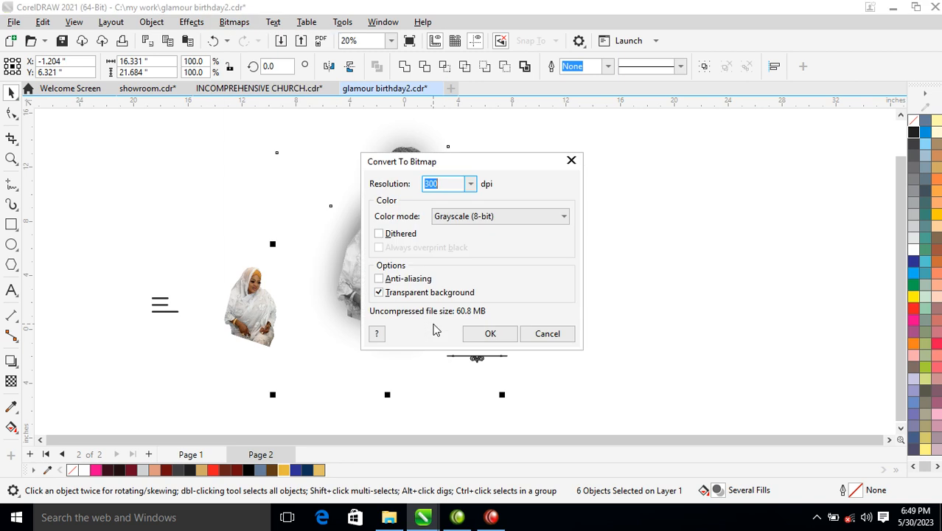
click(488, 333)
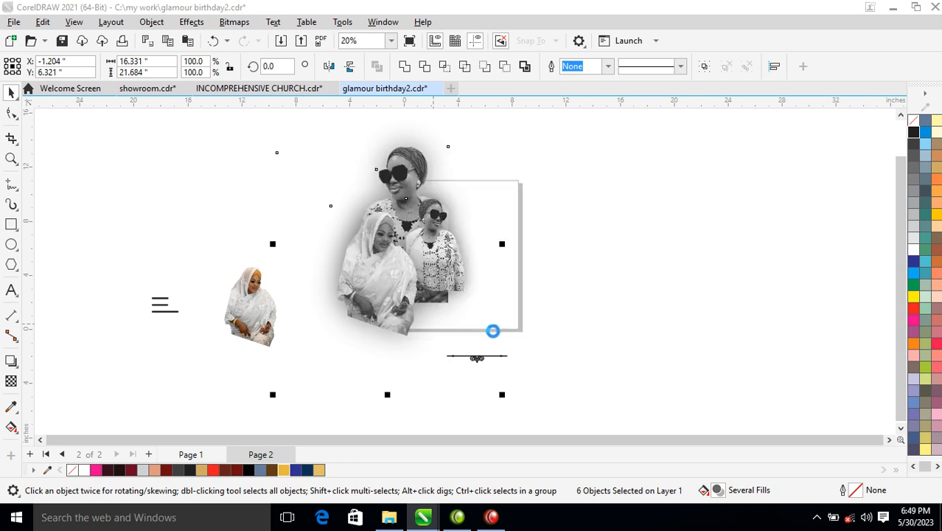
Move the ornamental divider far right of the page and trim the merged bitmap's bottom edge level, leaving it about 14.2 inches high
drag(710, 309, 364, 440)
drag(477, 339, 713, 288)
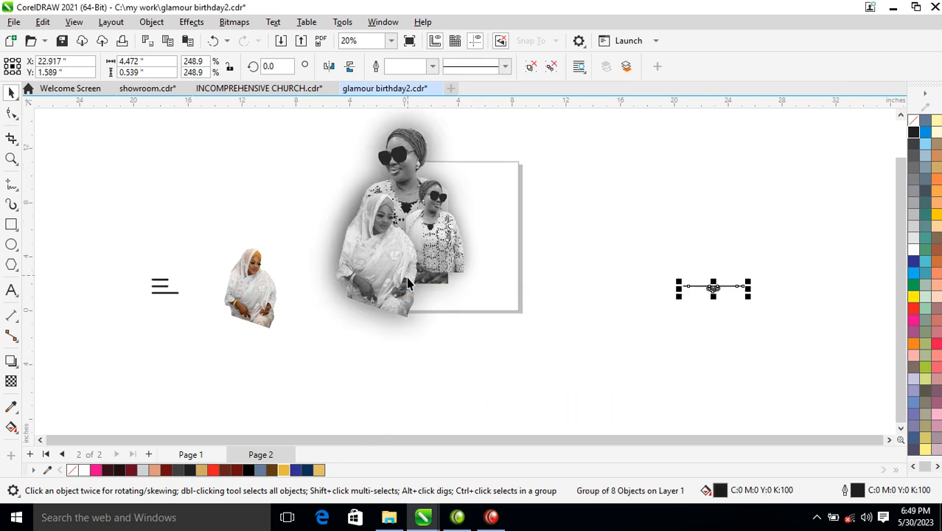
click(392, 320)
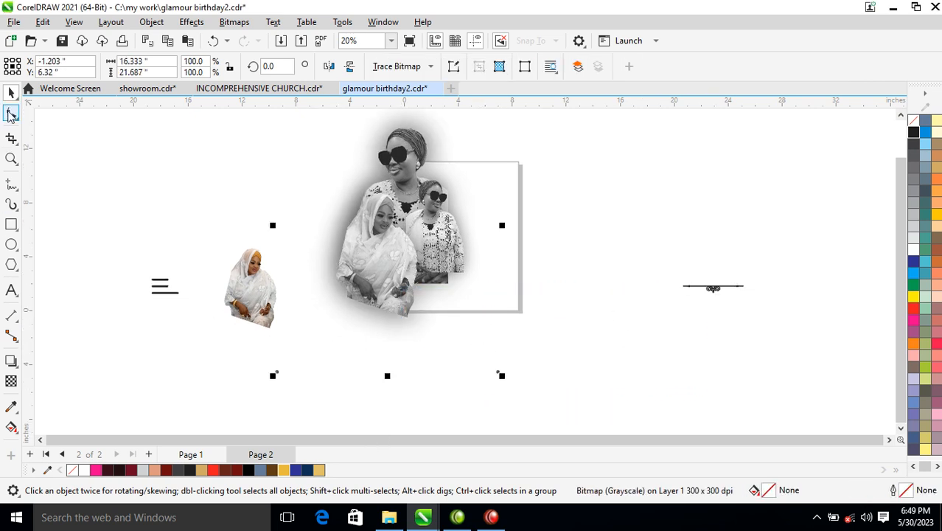
click(11, 113)
drag(188, 341, 499, 274)
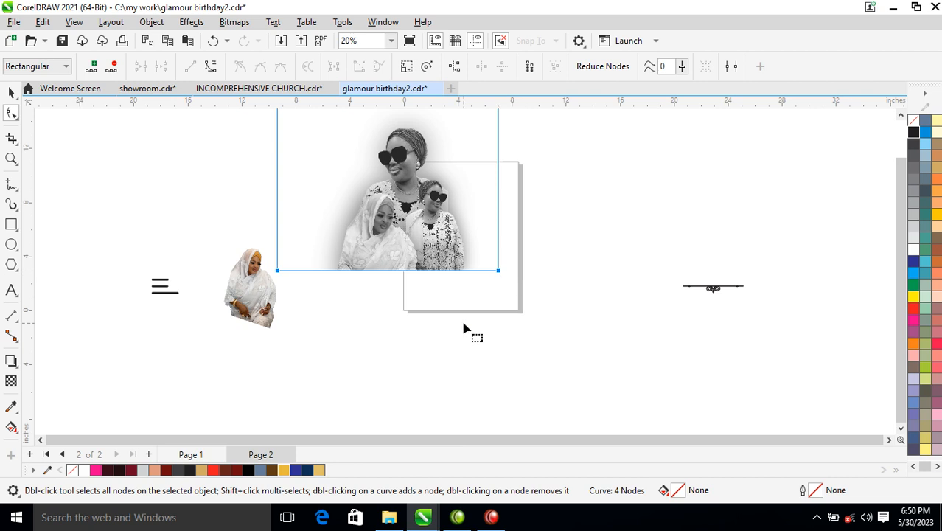
key(space)
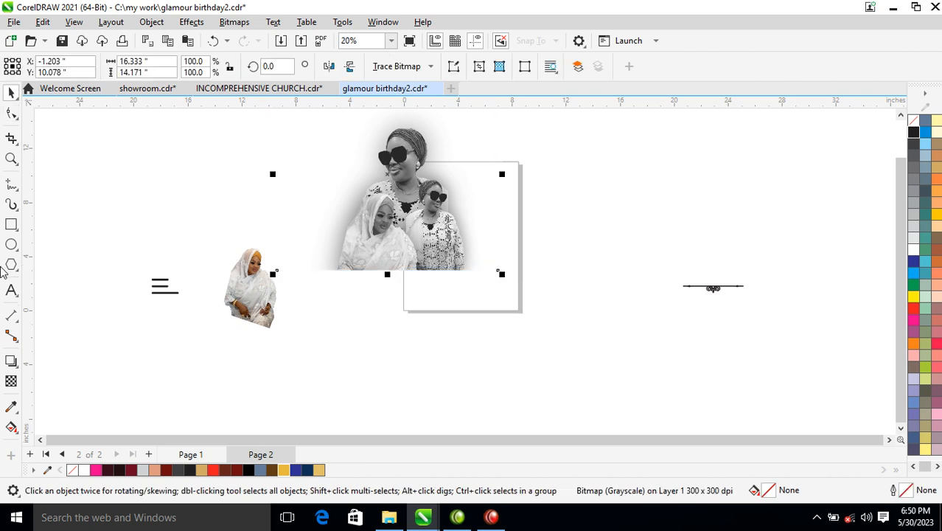
Draw a thin bar about 22 by 0.3 inches along the merged bitmap's bottom edge, filled gold (#E7B93E) with no outline
click(11, 225)
drag(177, 266, 477, 270)
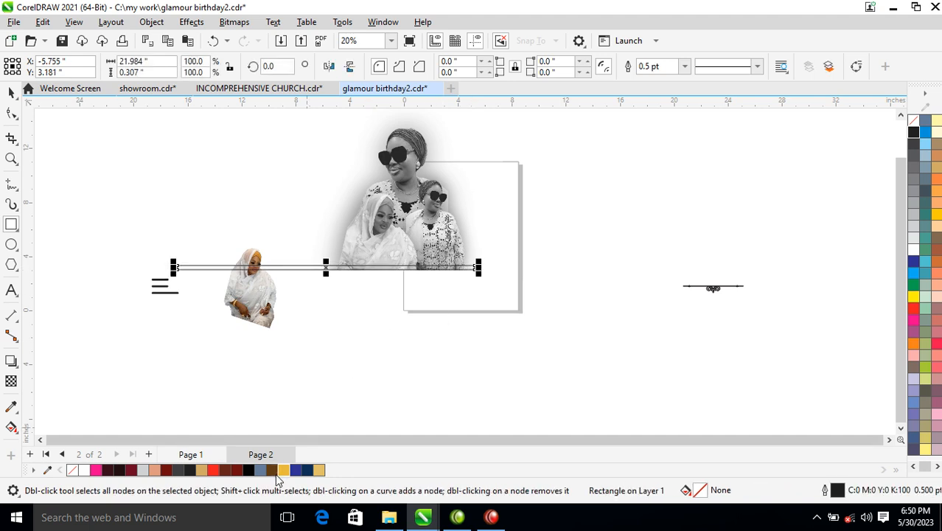
click(286, 470)
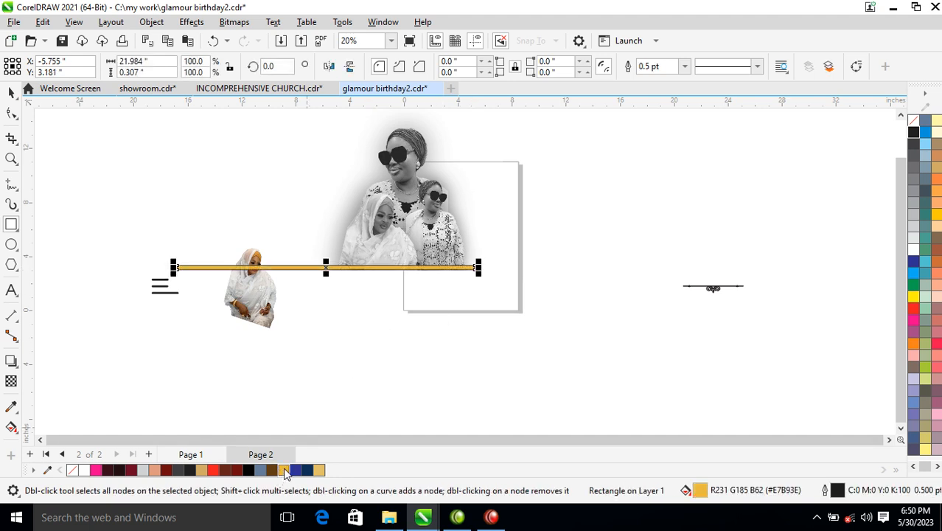
key(space)
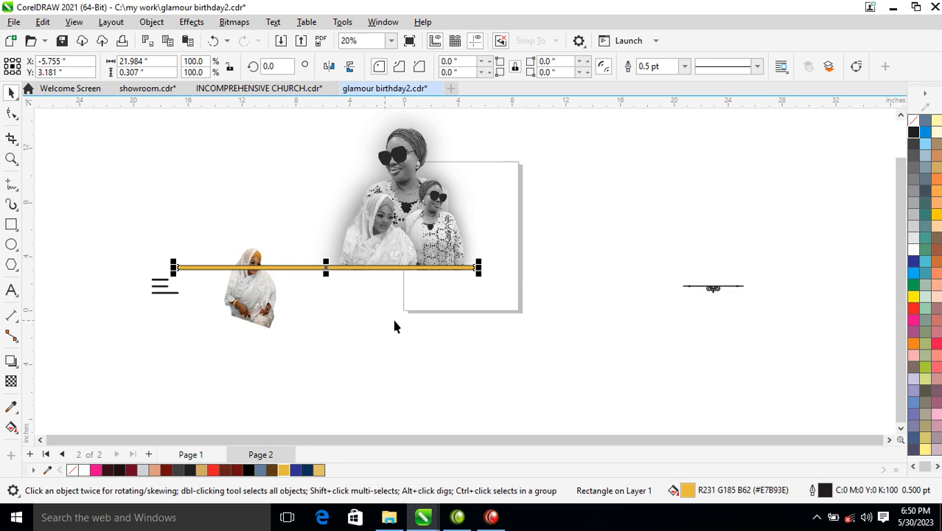
right_click(914, 121)
click(863, 129)
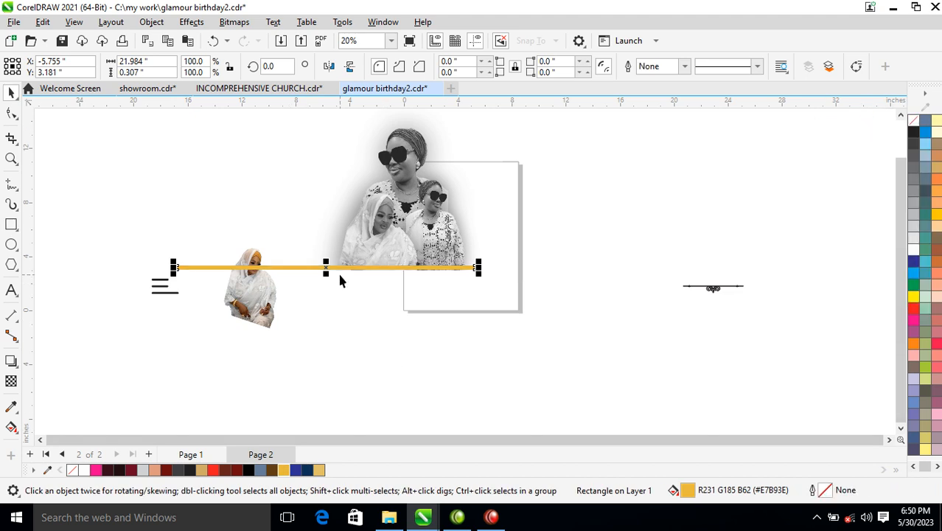
drag(328, 268, 333, 272)
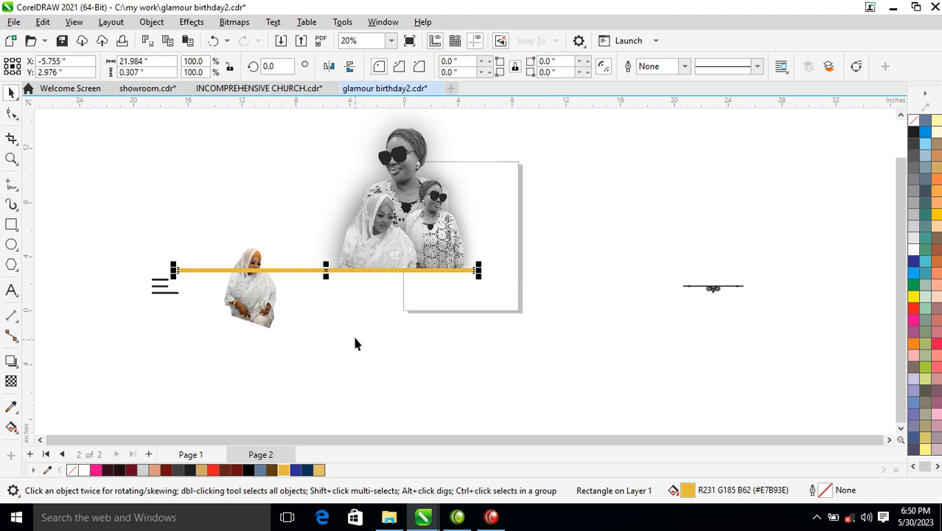
Move the colour photo of the seated woman below the portraits, mirror it horizontally and enlarge it to about 16.2 by 19.9 inches
drag(270, 319, 393, 322)
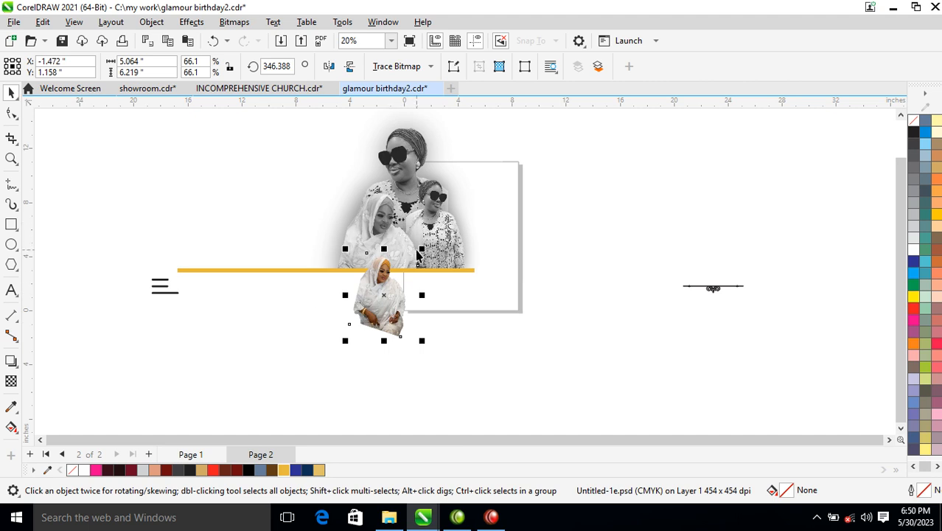
drag(421, 250, 499, 197)
drag(410, 269, 415, 300)
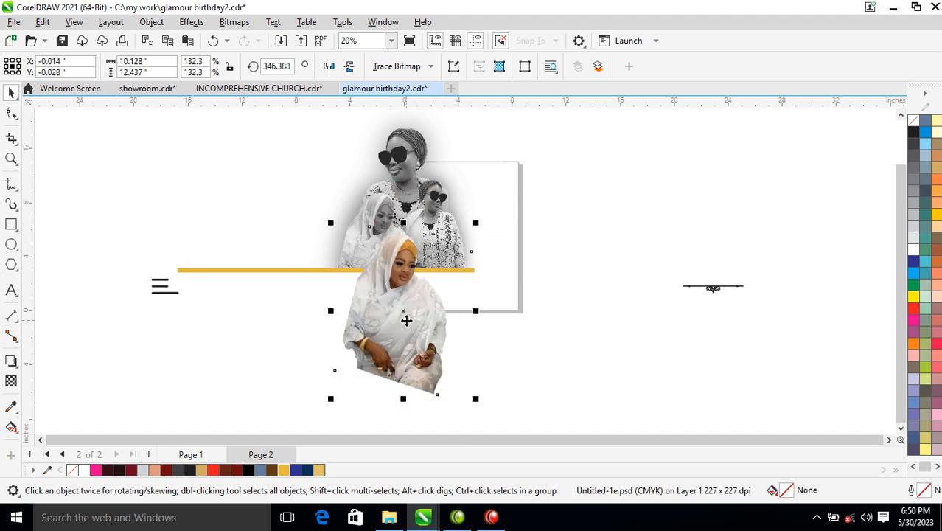
click(329, 66)
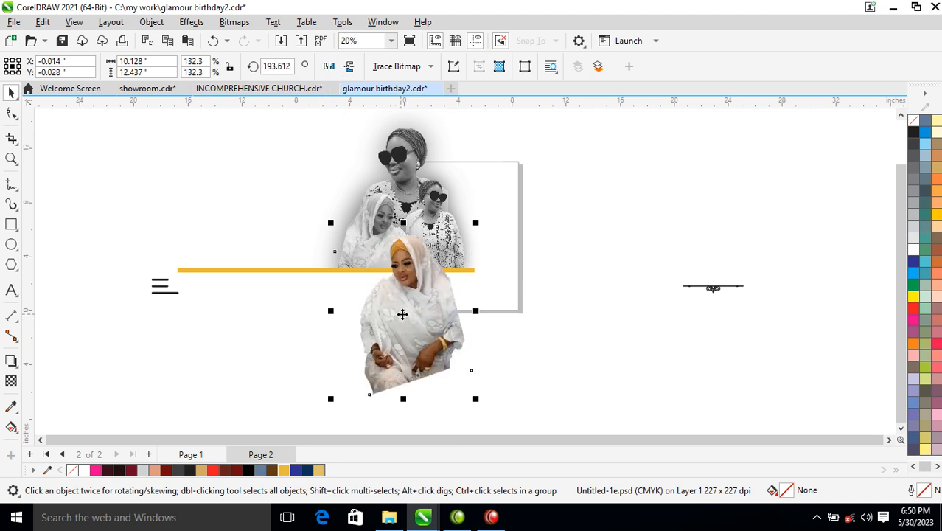
drag(477, 224, 520, 174)
drag(440, 276, 474, 311)
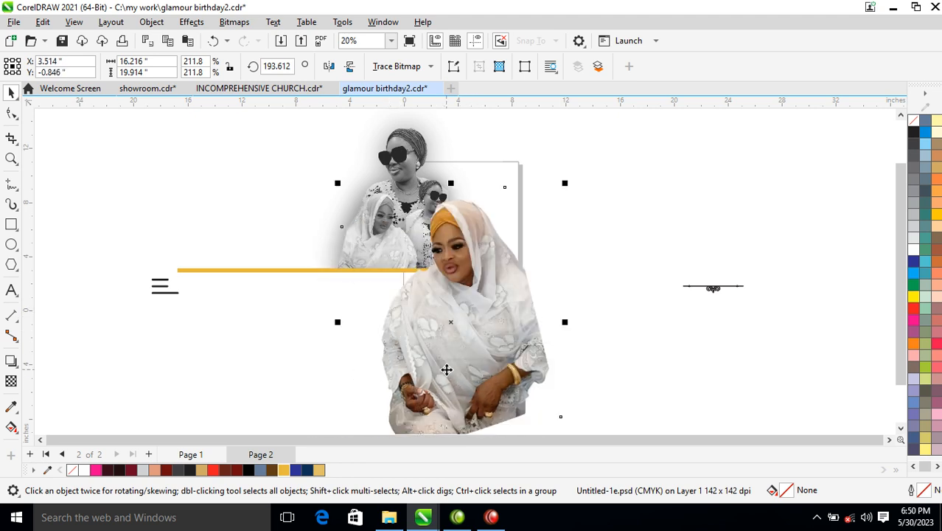
scroll(442, 331, down, 1)
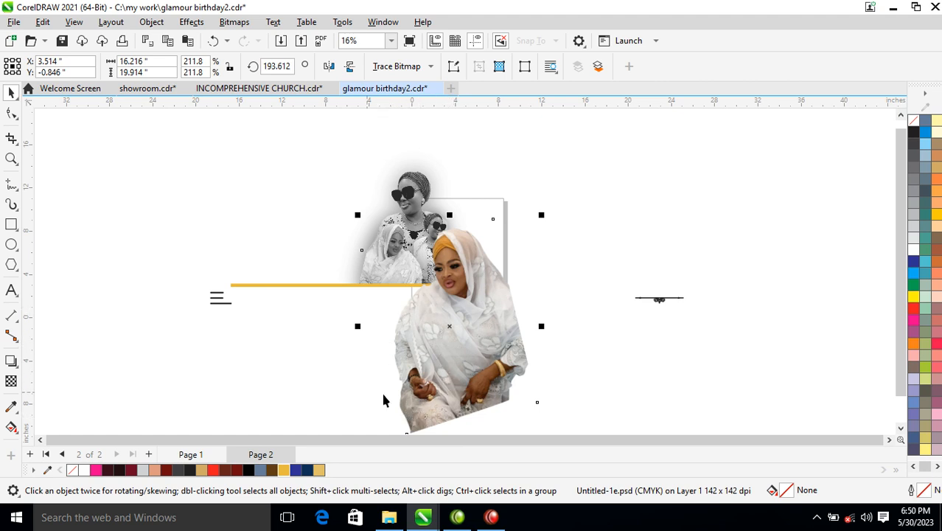
Convert the large colour photo of the seated woman to a 300 dpi RGB Color (24-bit) bitmap with transparent background
click(11, 112)
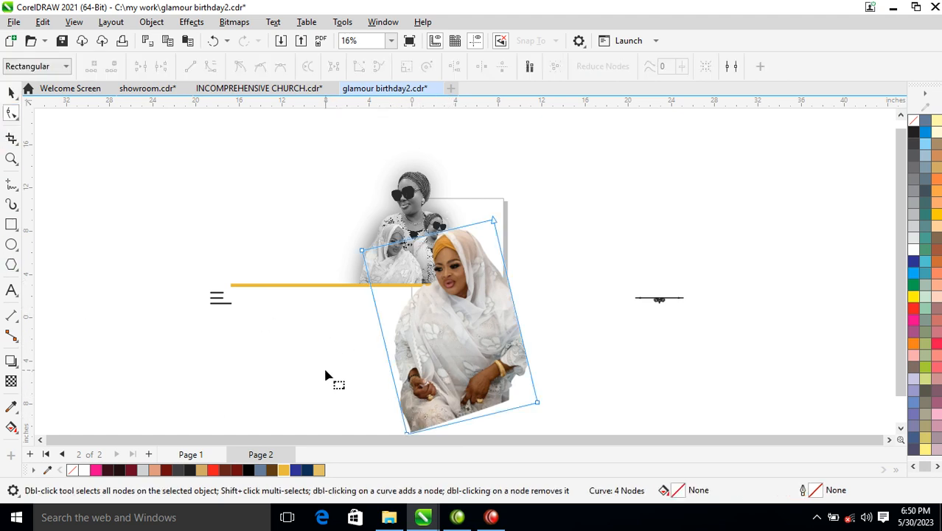
key(space)
key(alt+b)
key(Return)
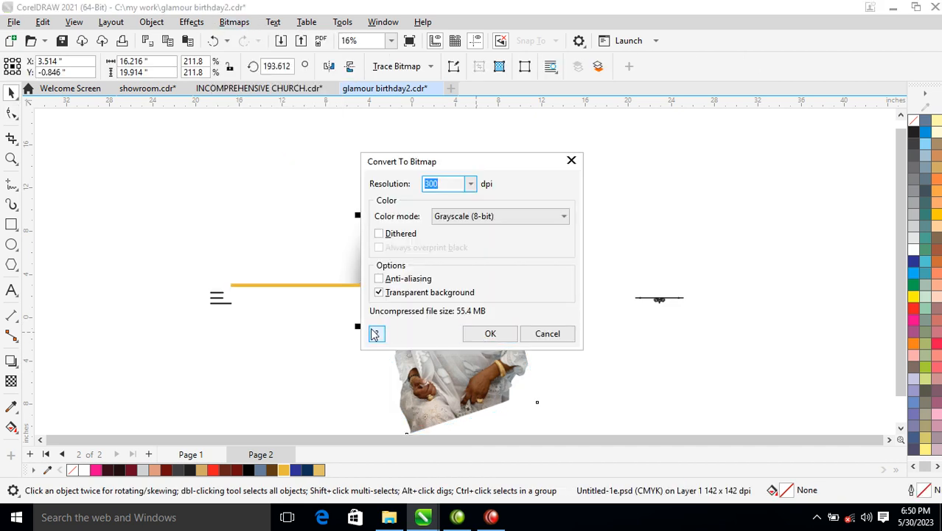
click(564, 216)
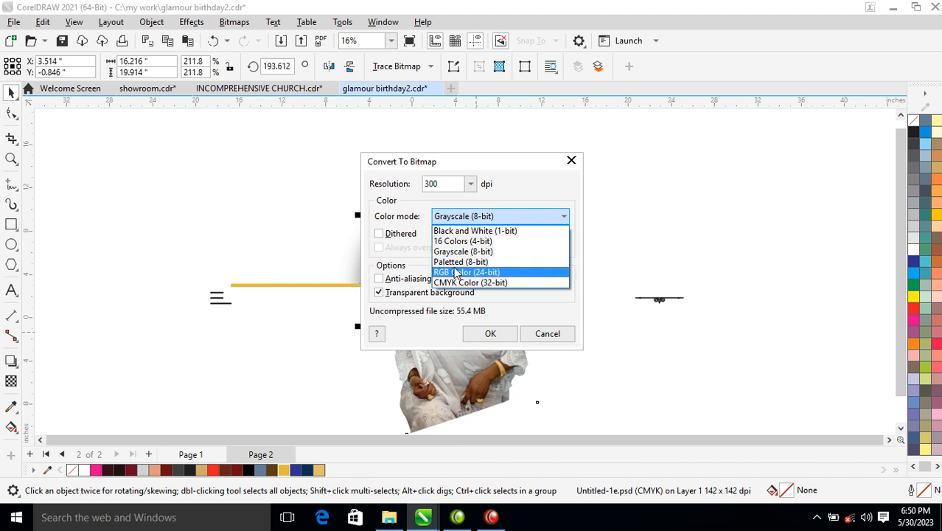
click(457, 272)
click(488, 332)
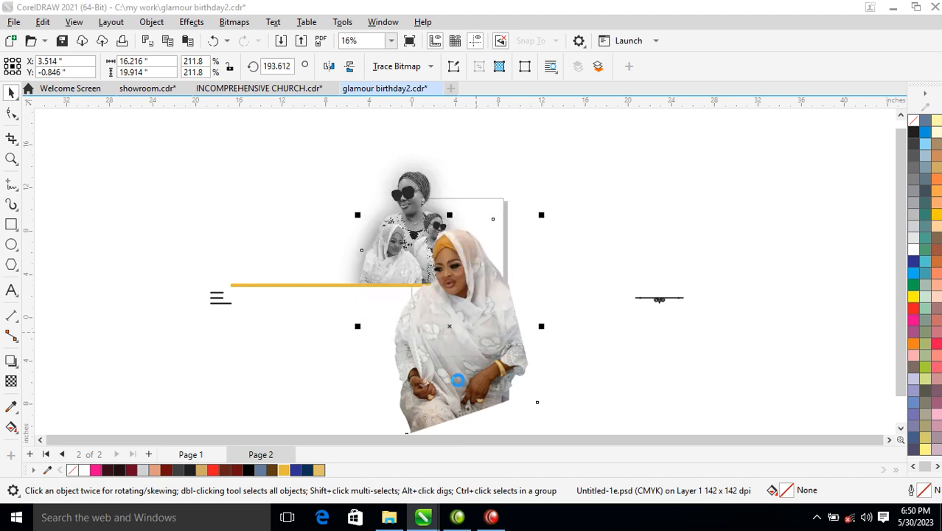
Trim the colour photo's slanted bottom edge level with the Shape tool, leaving it about 15.8 inches high
click(11, 113)
drag(266, 373, 543, 375)
key(space)
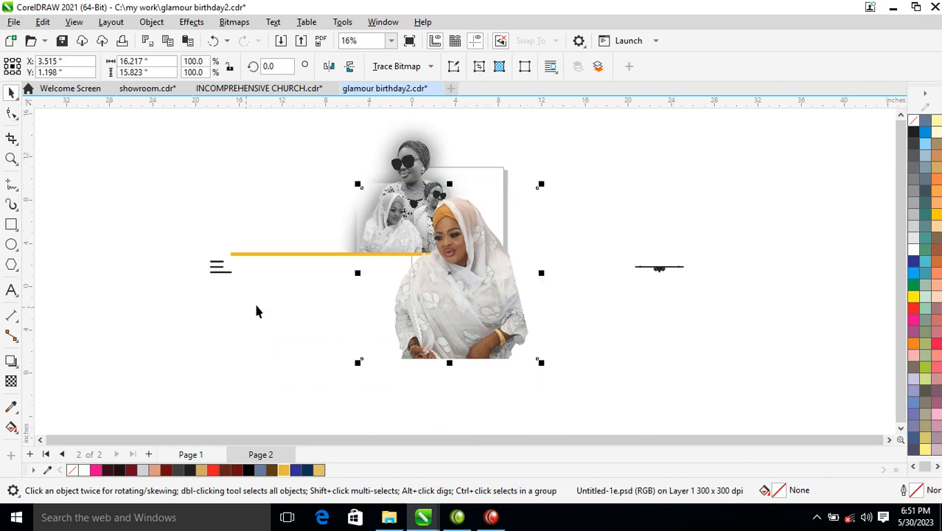
Draw a circle about 16.6 inches in diameter over the photos, filled gold (#E7B93E) with no outline
click(11, 244)
mouse_move(289, 173)
mouse_down()
mouse_move(490, 318)
mouse_move(472, 340)
mouse_up()
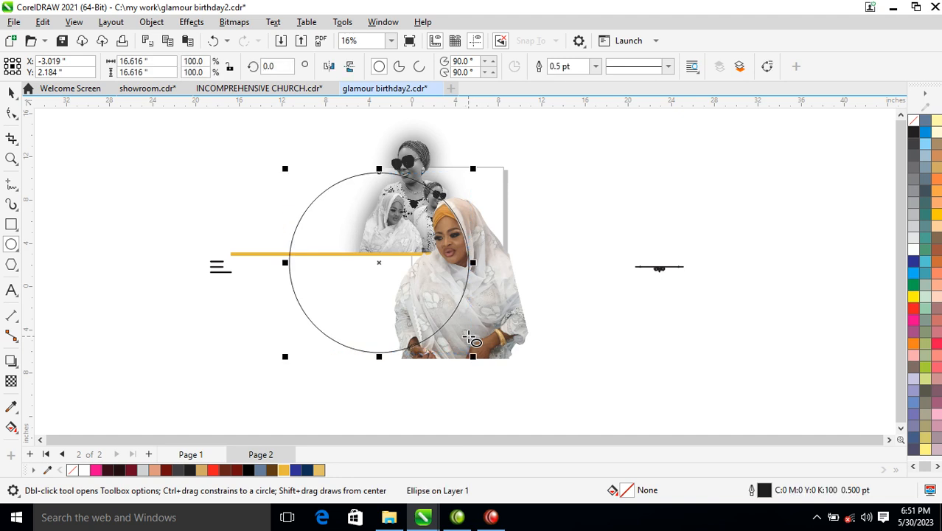
key(space)
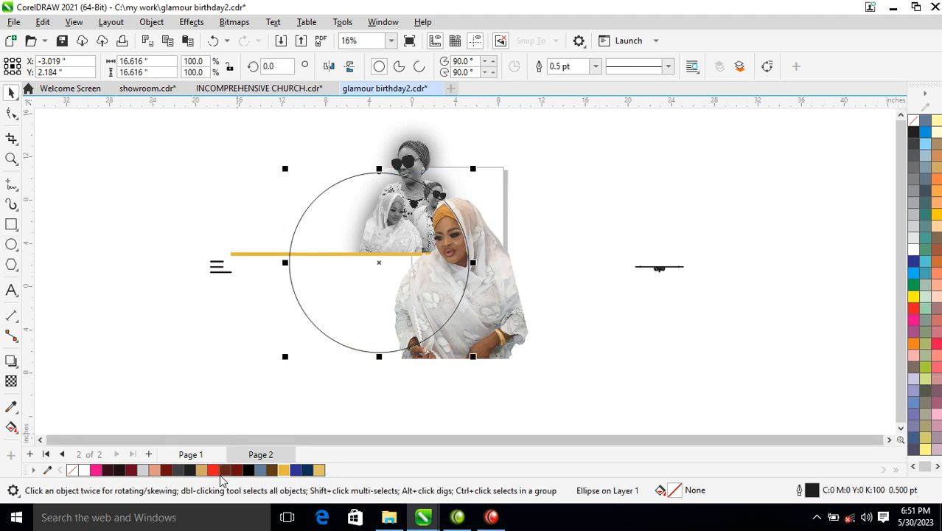
click(284, 471)
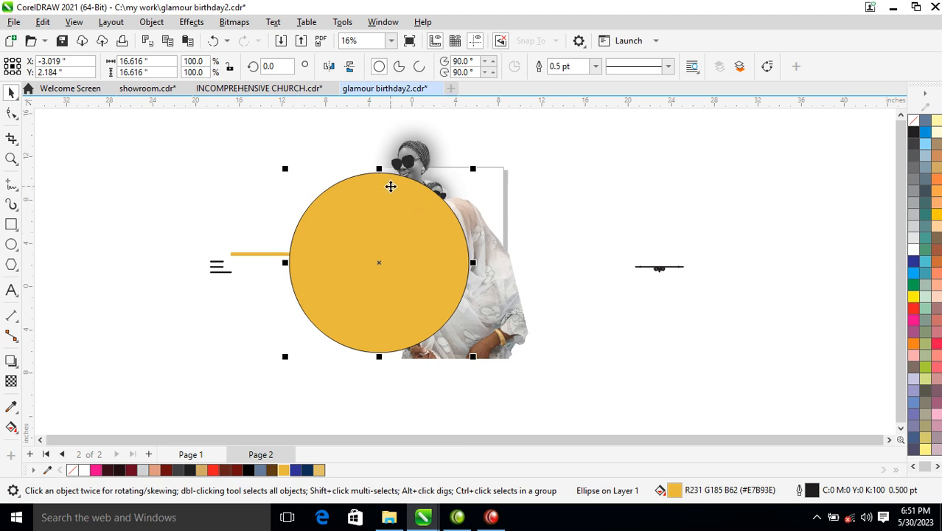
right_click(911, 128)
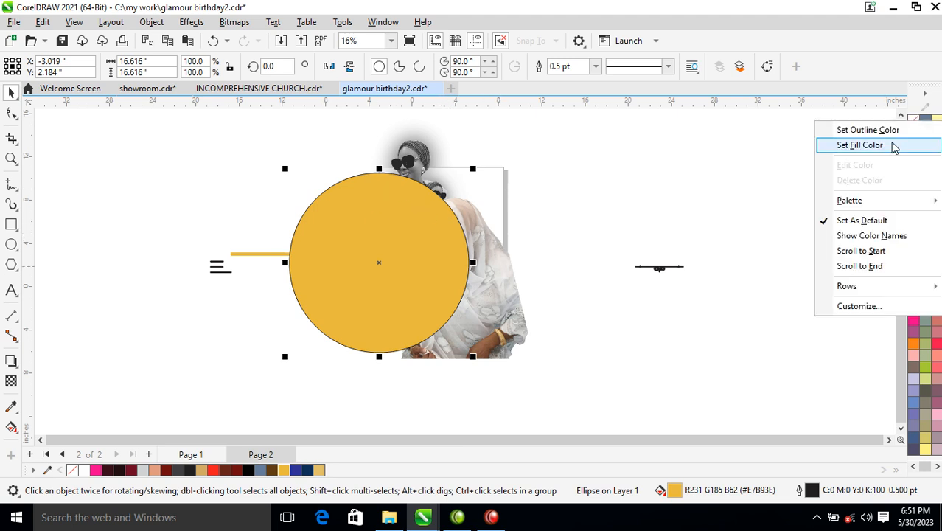
click(878, 128)
Convert the gold circle to a 300 dpi RGB Color (24-bit) bitmap with transparent background
click(234, 21)
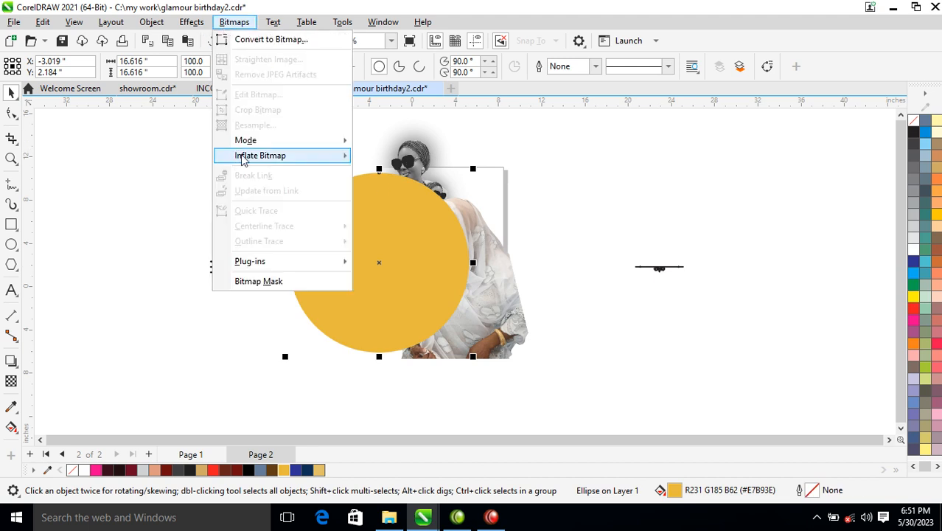
click(253, 46)
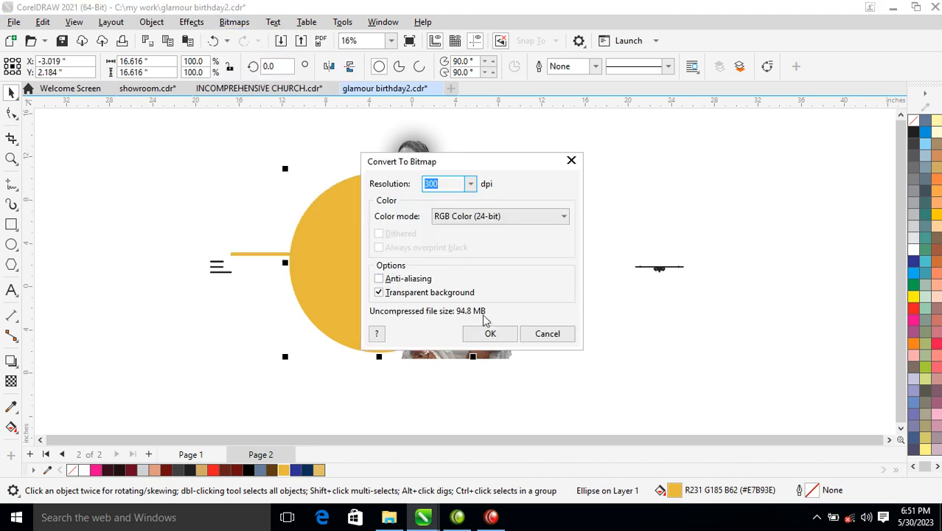
click(487, 333)
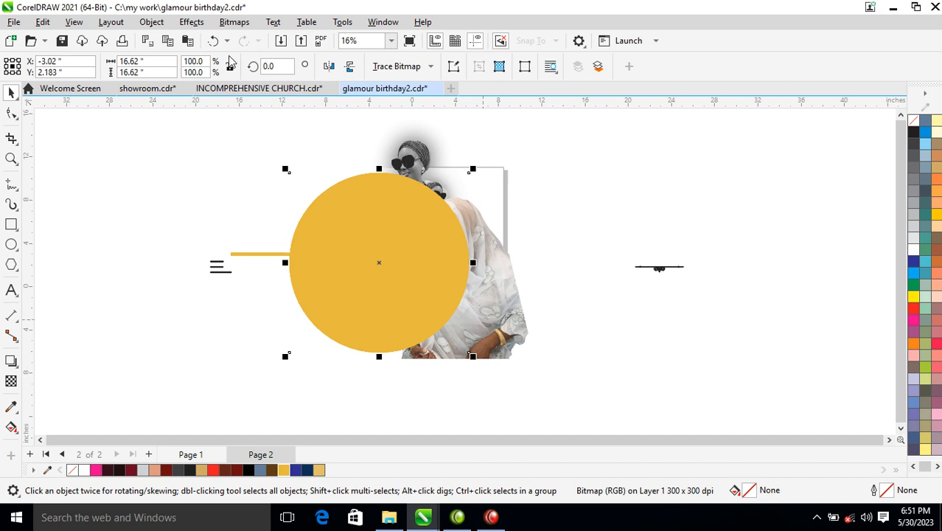
Feather the gold circle bitmap with width 1638 in Curved mode and enlarge it from its centre to about 20.3 inches
click(208, 22)
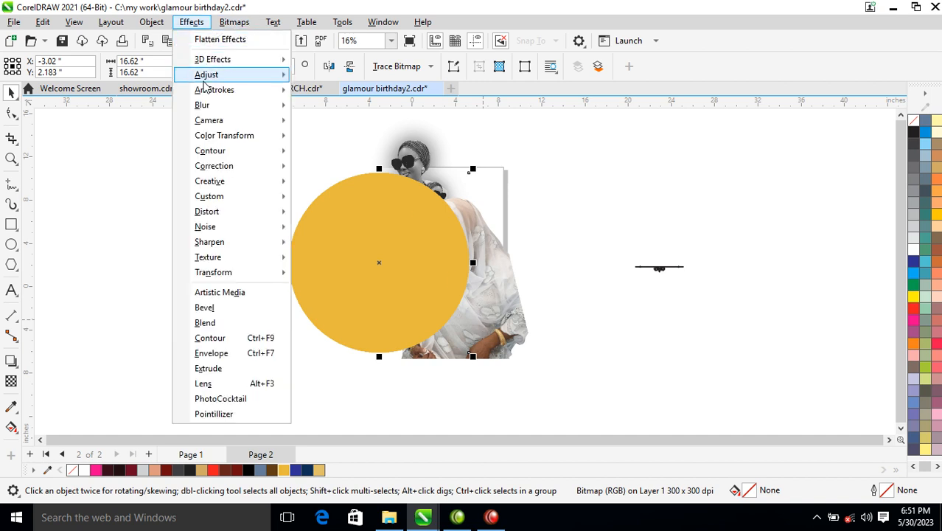
mouse_move(181, 108)
click(355, 125)
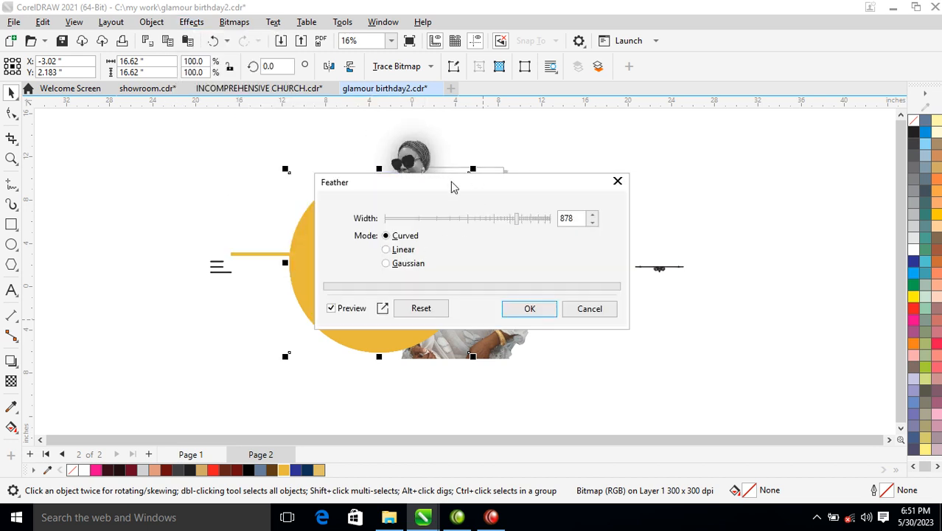
drag(453, 187, 641, 111)
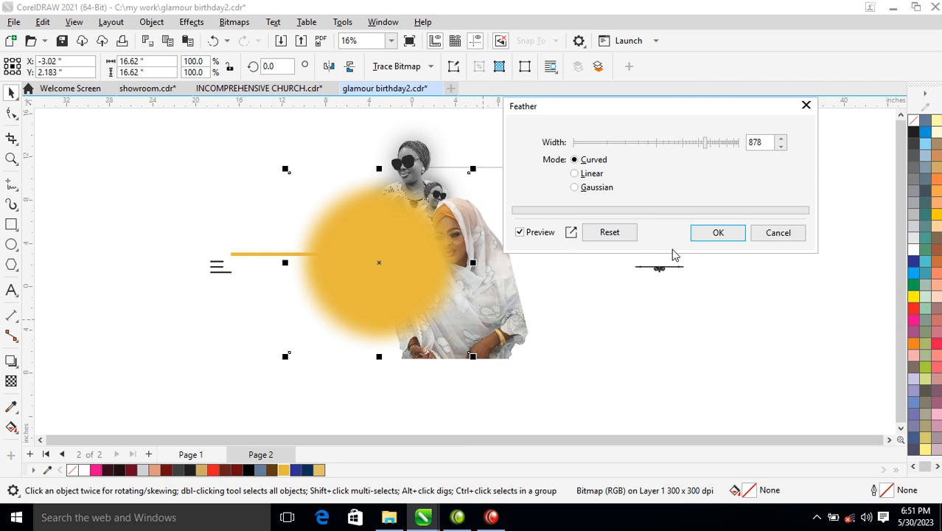
click(732, 142)
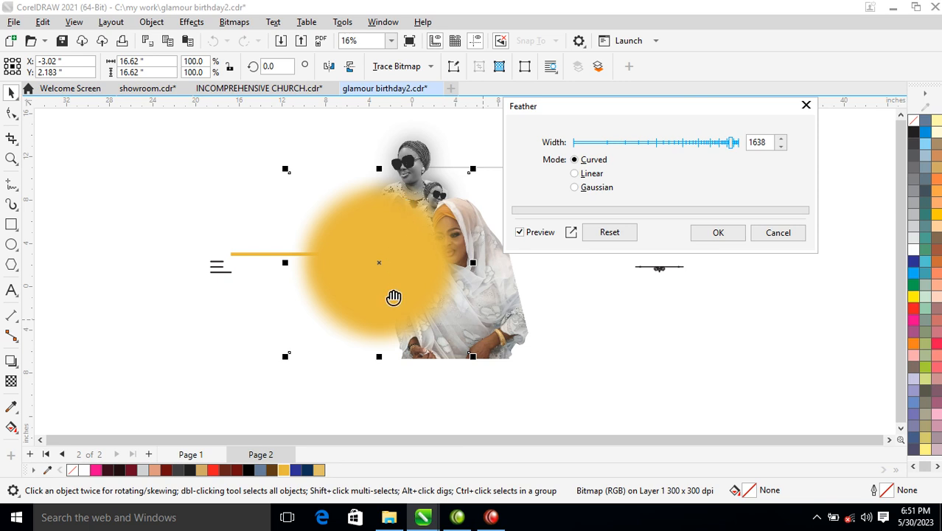
click(718, 235)
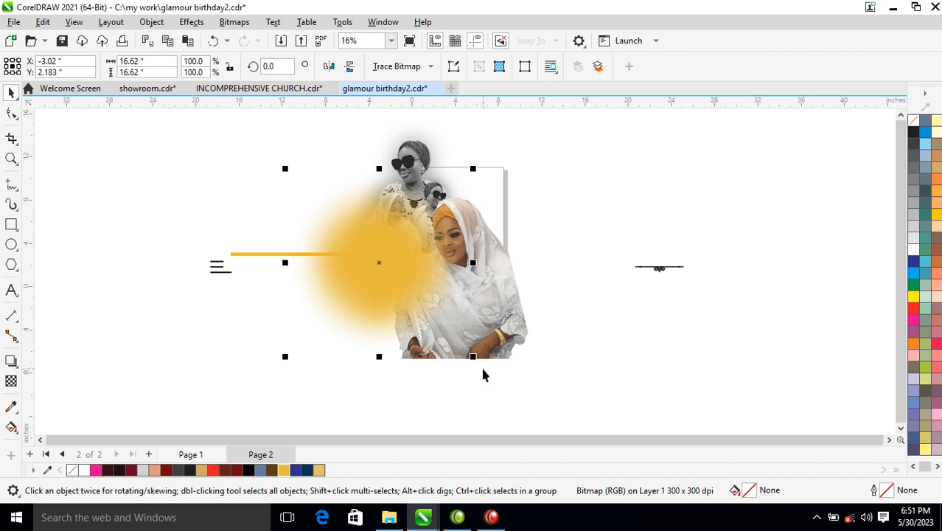
drag(472, 359, 492, 376)
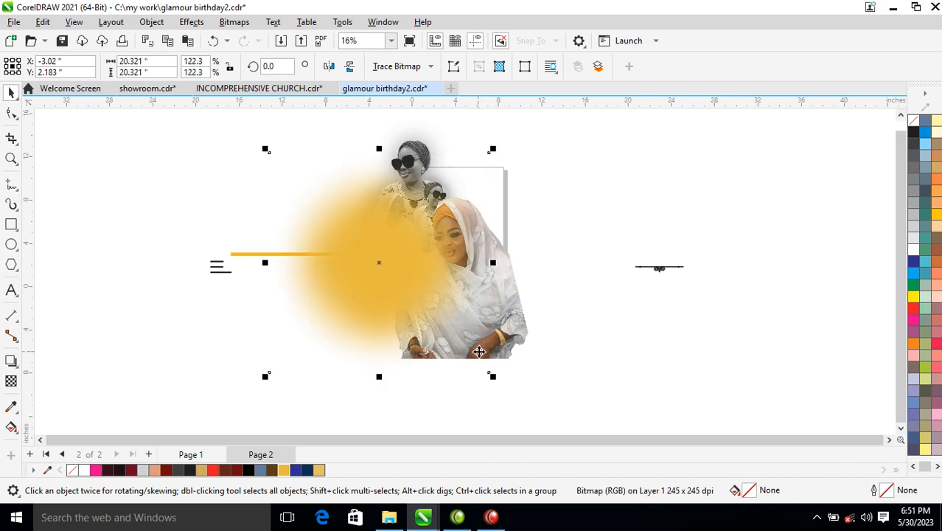
Place a copy of the feathered gold circle right of the page and send the original behind the portraits, bar and colour photo
drag(400, 258, 652, 264)
click(407, 285)
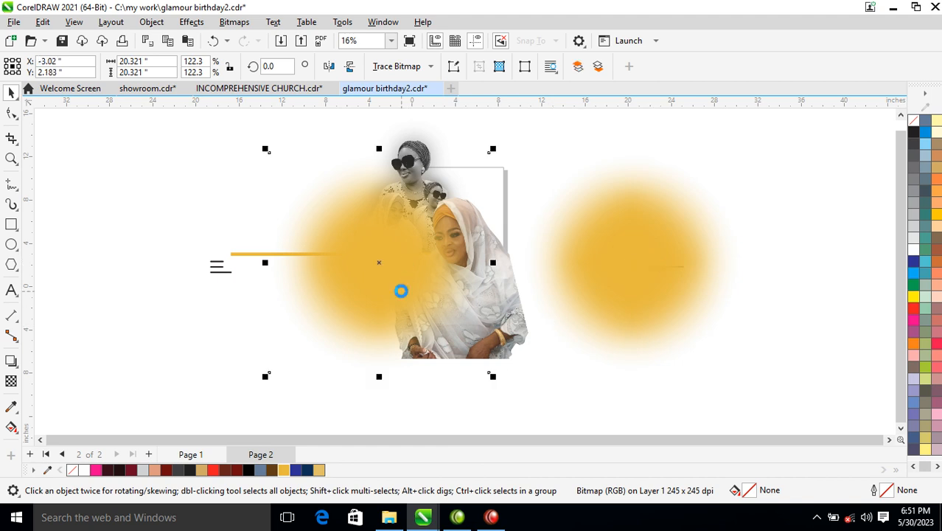
key(ctrl+Page_Down)
key(ctrl+Page_Down)
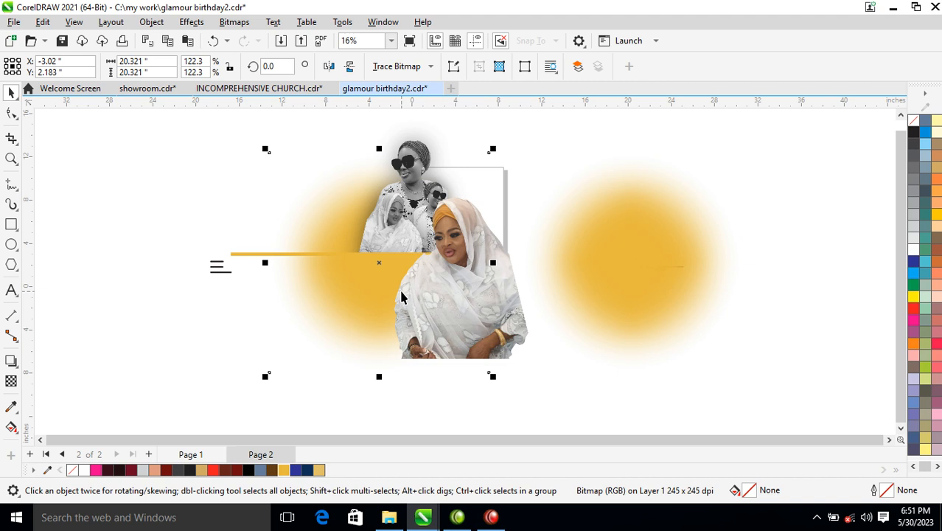
Move the gold glow copy back over the portraits and colour photo and set its transparency merge mode to Screen
drag(694, 262, 448, 263)
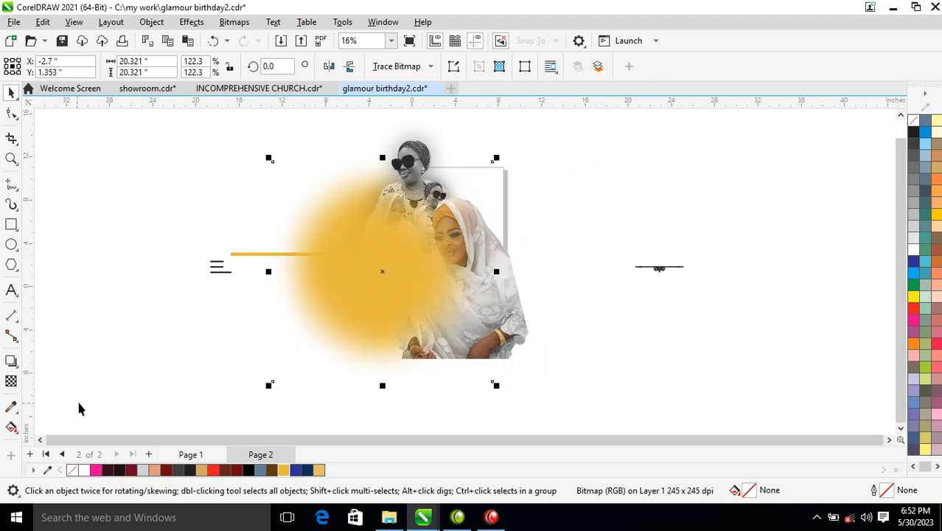
click(11, 381)
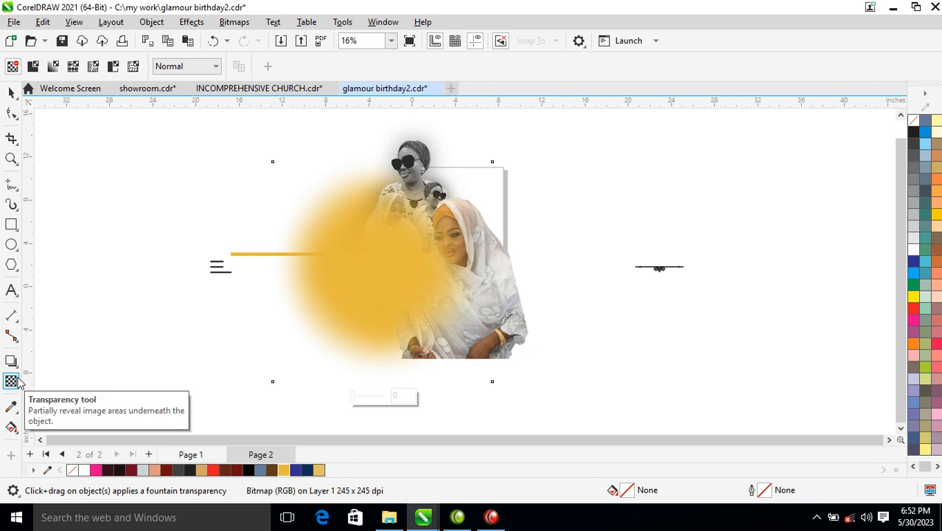
click(214, 67)
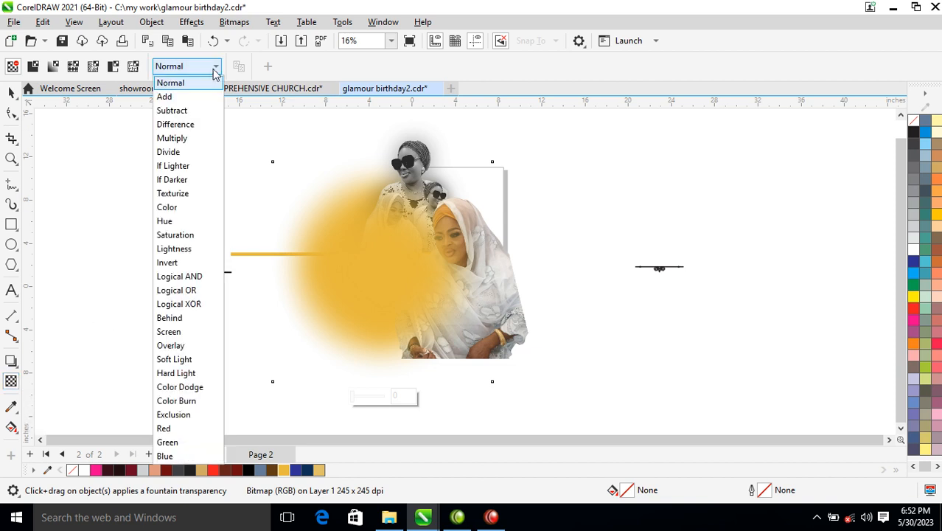
click(177, 332)
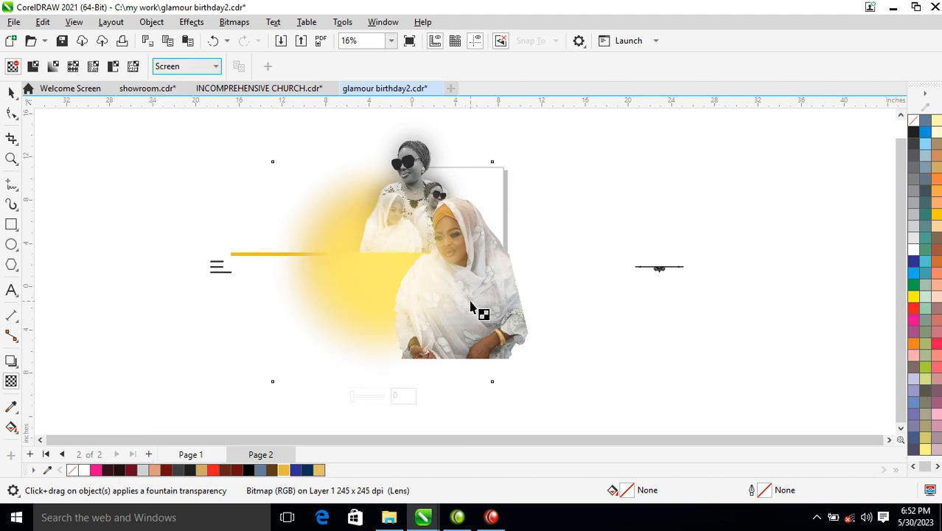
key(F4)
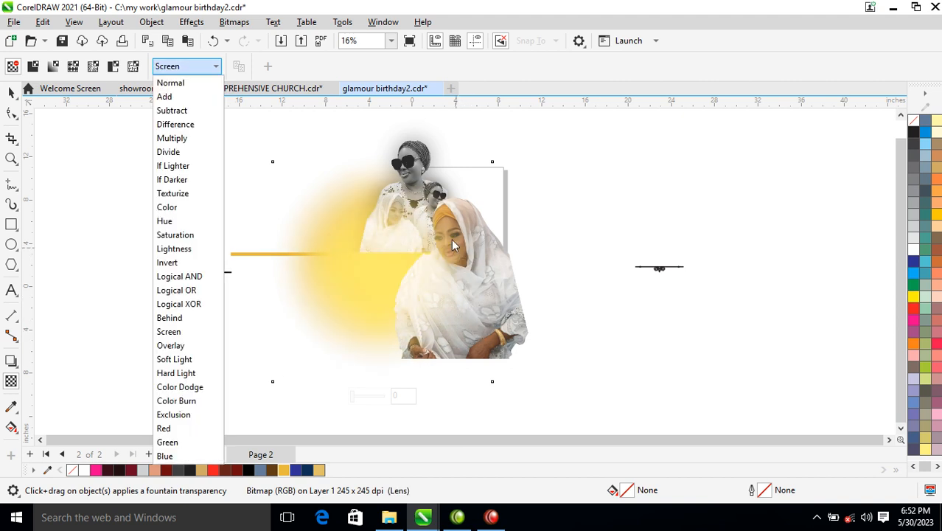
click(13, 93)
click(11, 92)
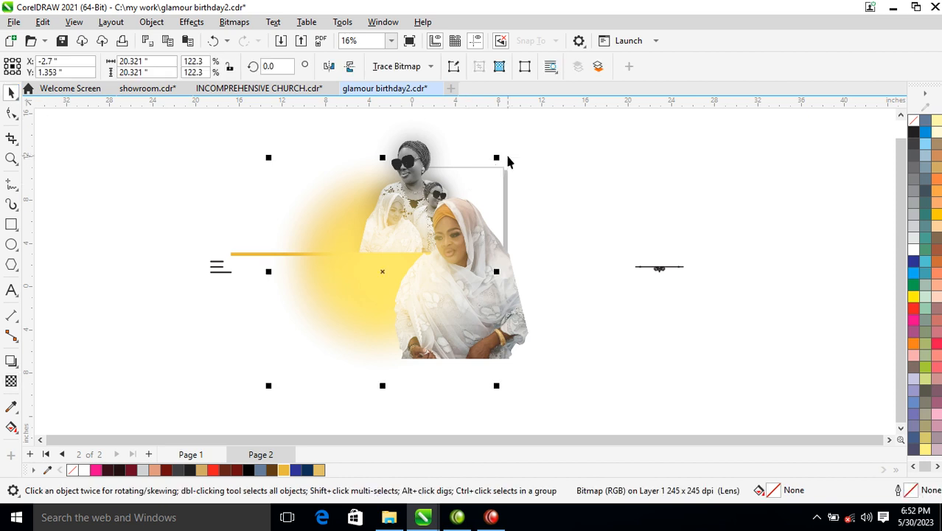
Shrink the Screen-mode glow to about 13.4 inches and move it to the lower left, below the gold bar
drag(496, 158, 459, 196)
drag(396, 268, 387, 301)
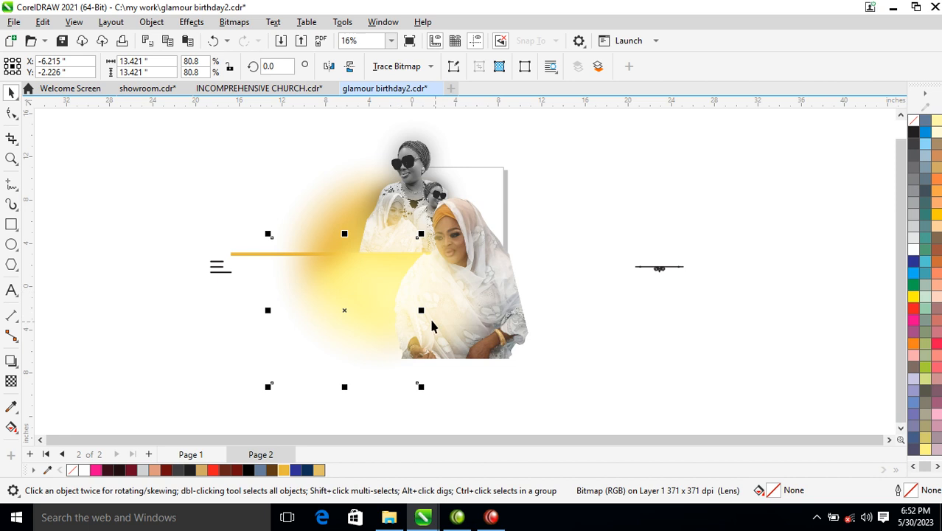
click(580, 200)
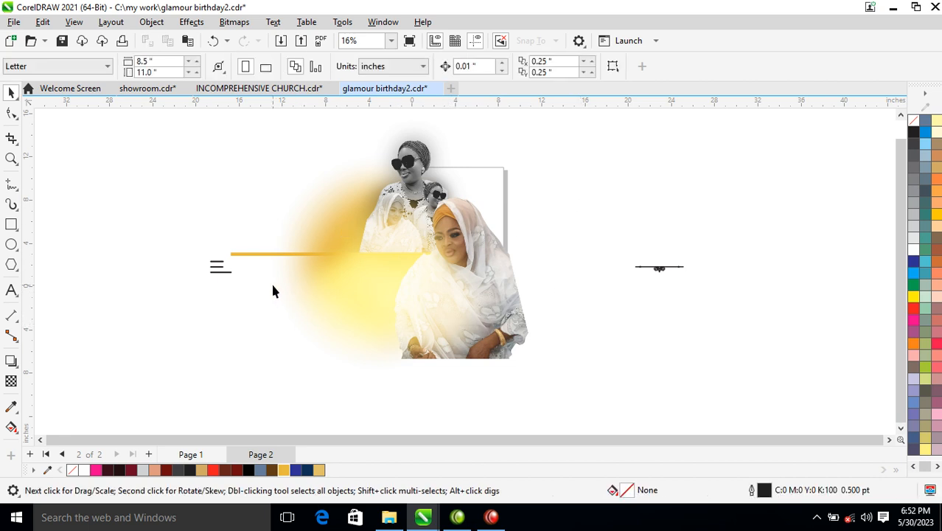
Enlarge the small name-and-date text block beside the glow to about 121.7 pt and set its font to Trajan Pro
click(228, 274)
drag(244, 293, 361, 376)
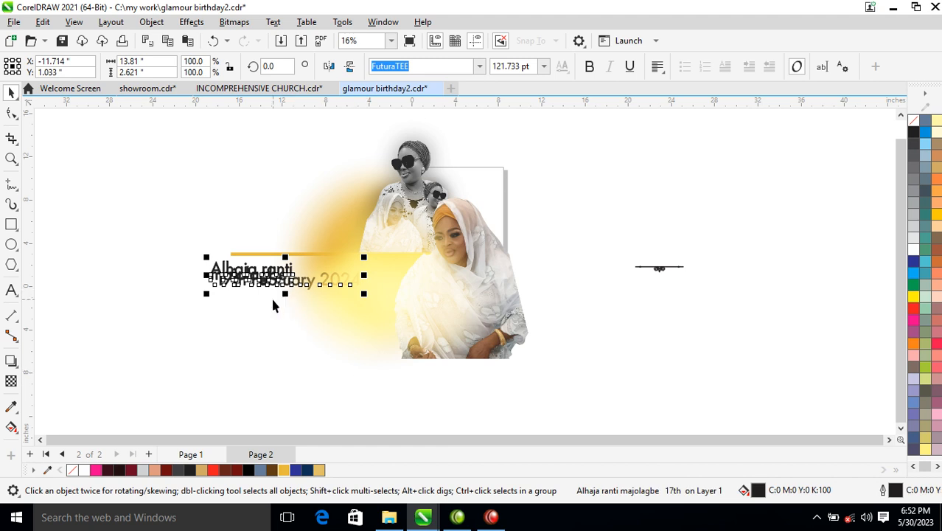
click(479, 66)
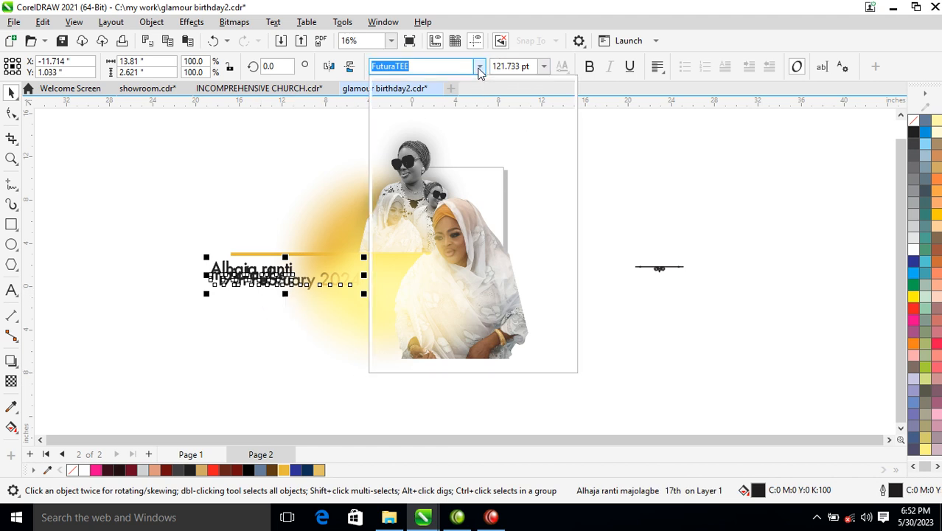
click(457, 143)
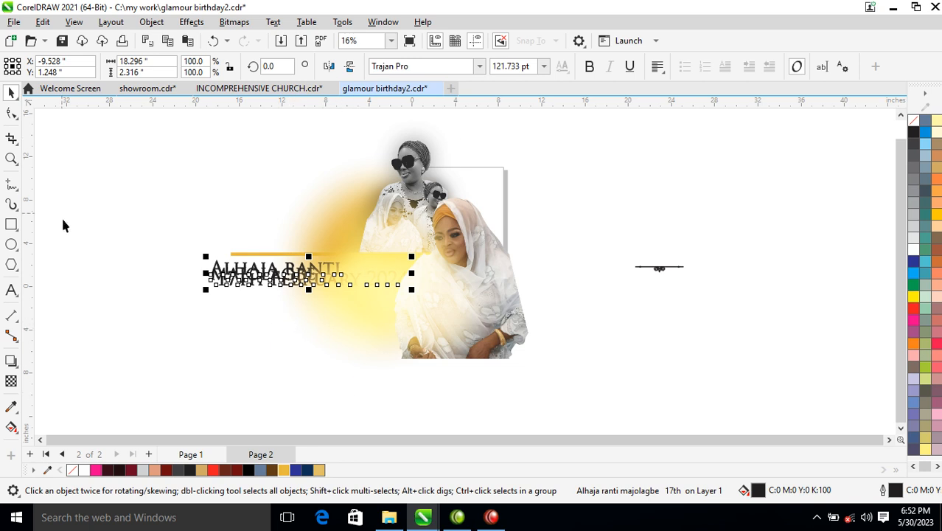
Widen the name-and-date text's line spacing so its three lines separate and the block is about 5.8 inches high
click(11, 113)
drag(204, 290, 204, 328)
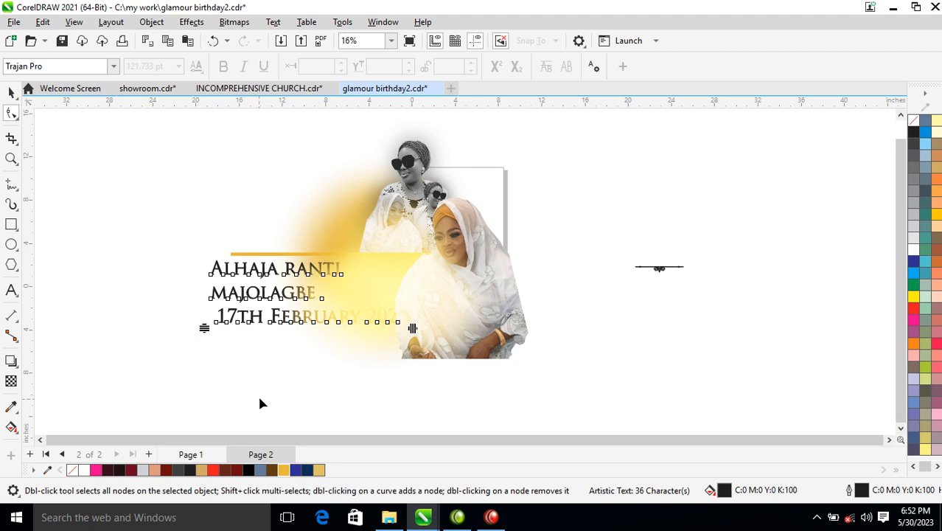
key(space)
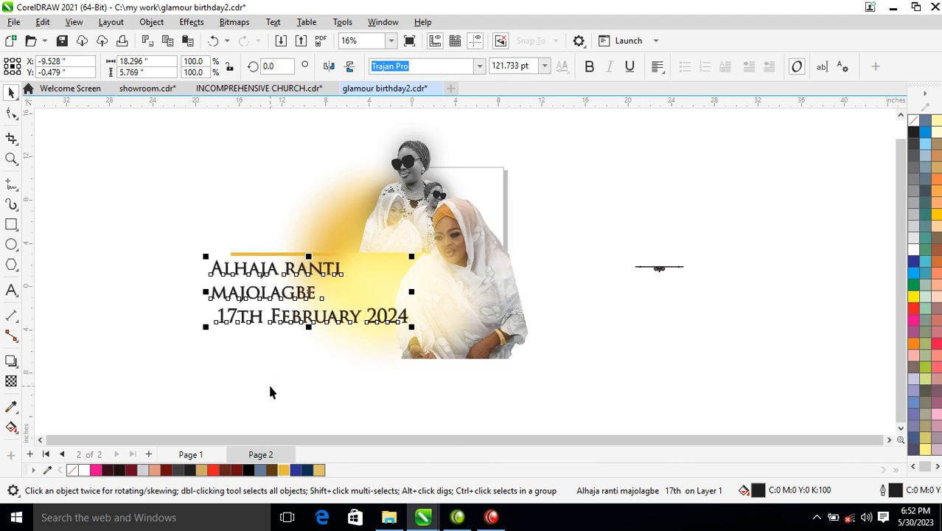
Break the text into separate lines, shrink the date line to the surname's width and stack both lower beside the colour photo
key(ctrl+k)
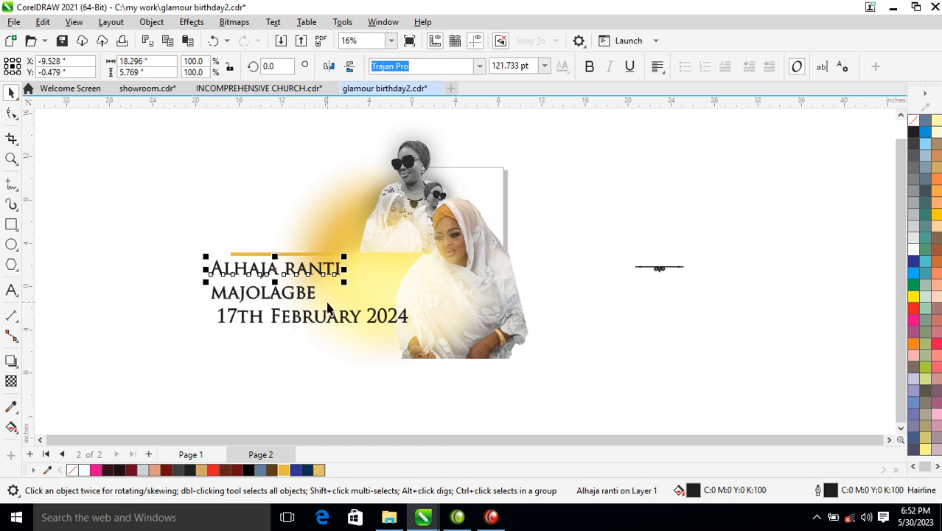
click(346, 334)
drag(347, 336, 340, 364)
drag(402, 340, 370, 341)
drag(314, 297, 369, 315)
click(315, 269)
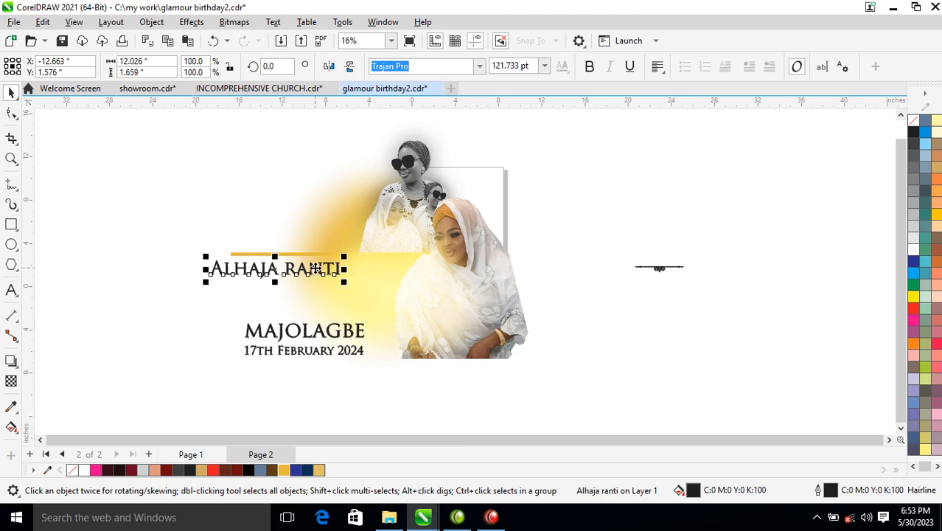
Split the title from the first name, place the title above the gold bar and enlarge the first name below it to about 395.8 pt
key(ctrl+k)
drag(271, 270, 328, 244)
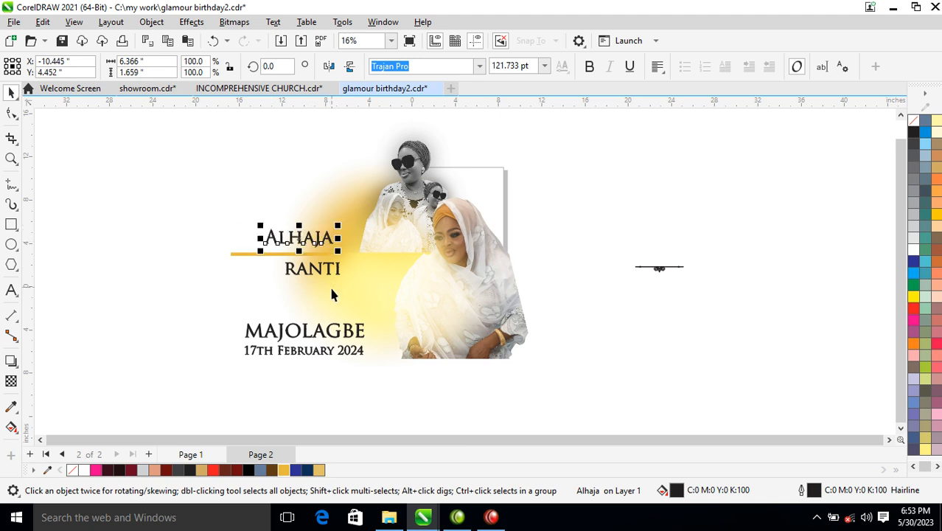
click(331, 274)
drag(345, 285, 402, 291)
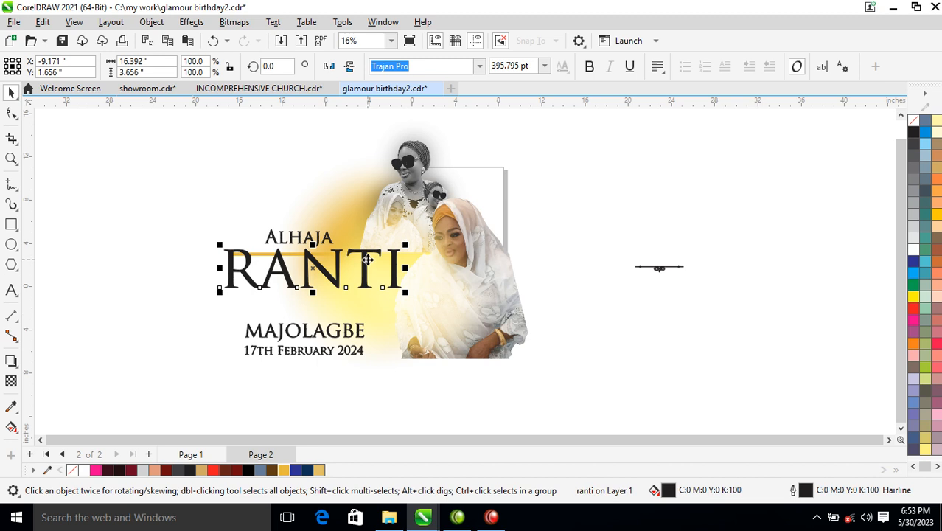
drag(363, 262, 358, 280)
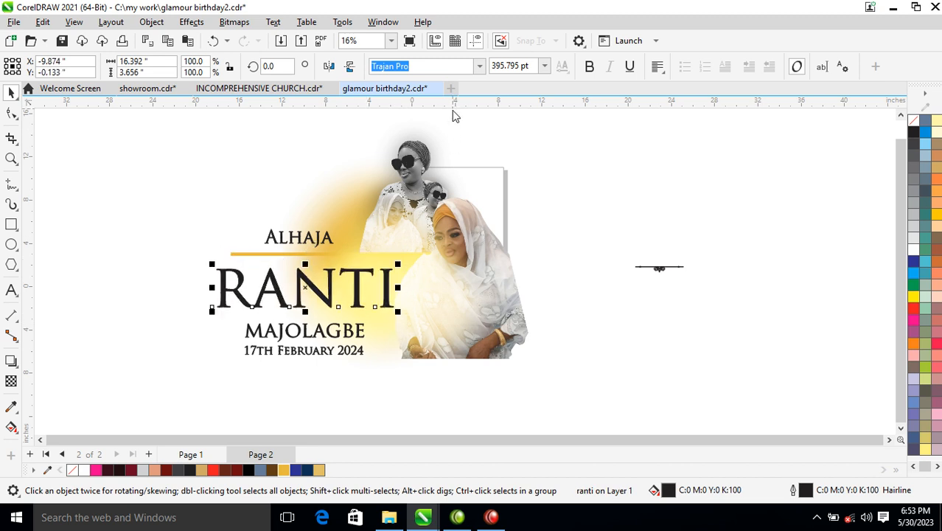
Set the first name's font to Dagtton and enlarge it to about 661.9 pt, roughly 13.3 inches wide
click(479, 66)
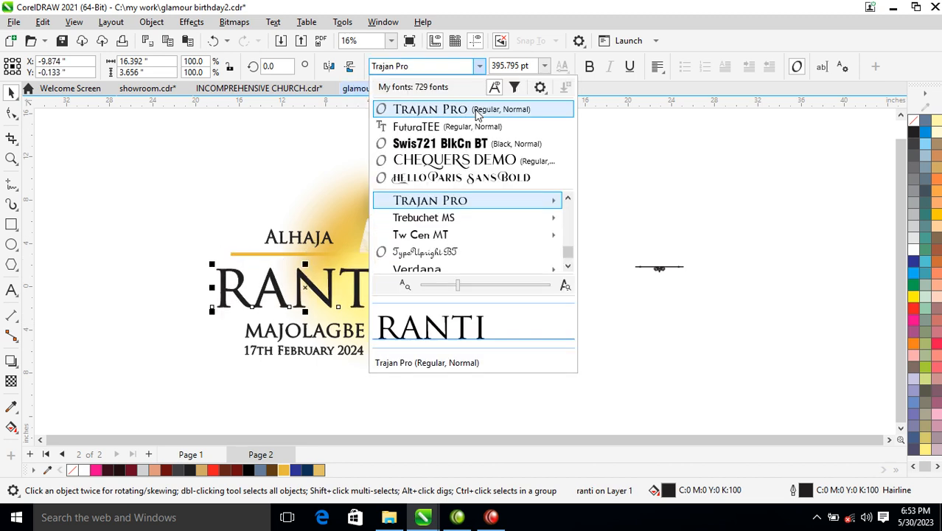
mouse_move(462, 220)
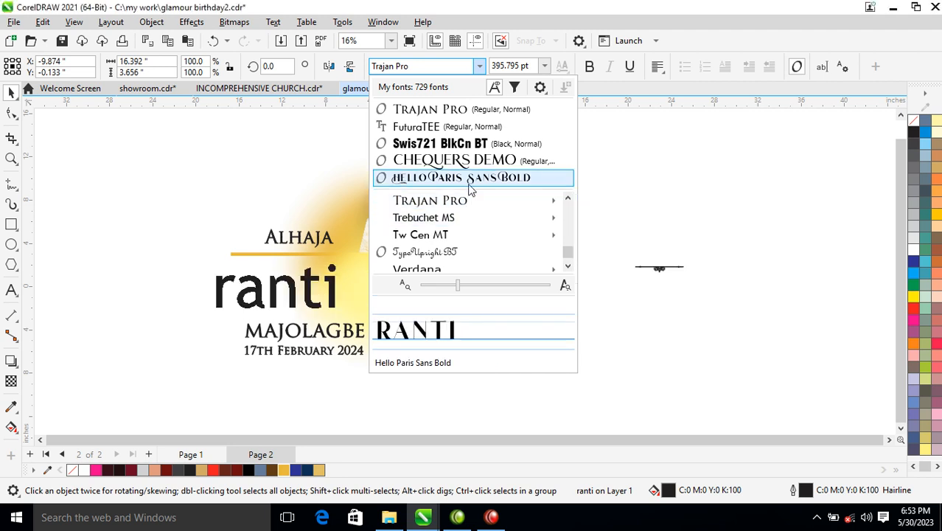
scroll(470, 189, up, 15)
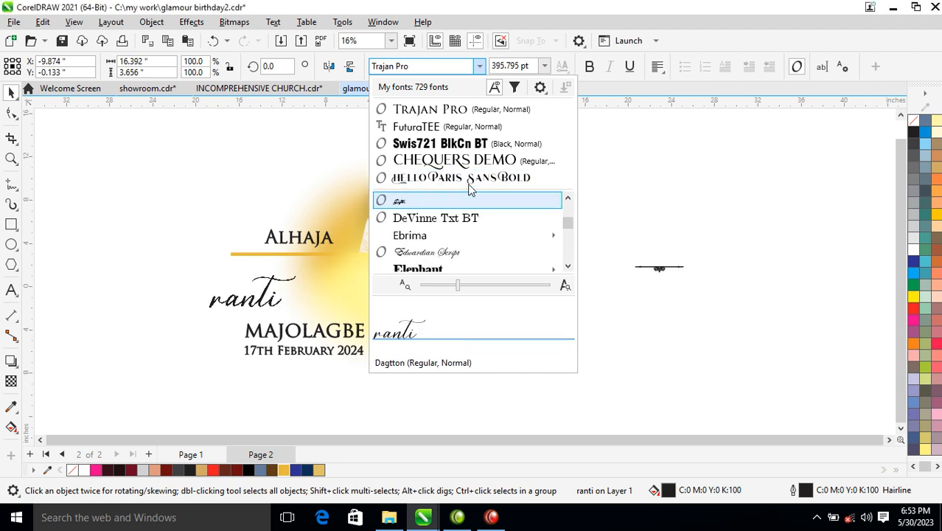
click(426, 200)
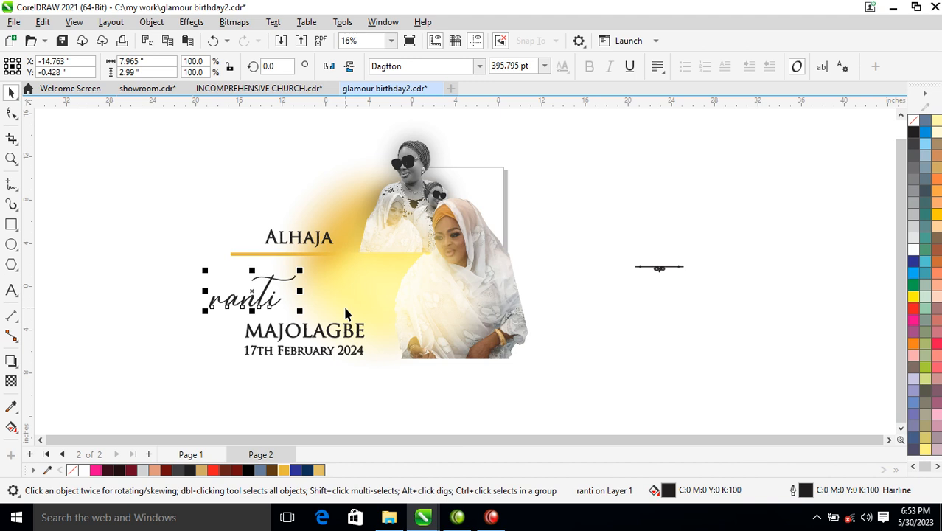
drag(299, 270, 356, 248)
Capitalise the first name's initial and shrink the word to about 371.6 pt, fitting it between the gold bar and the surname
click(233, 300)
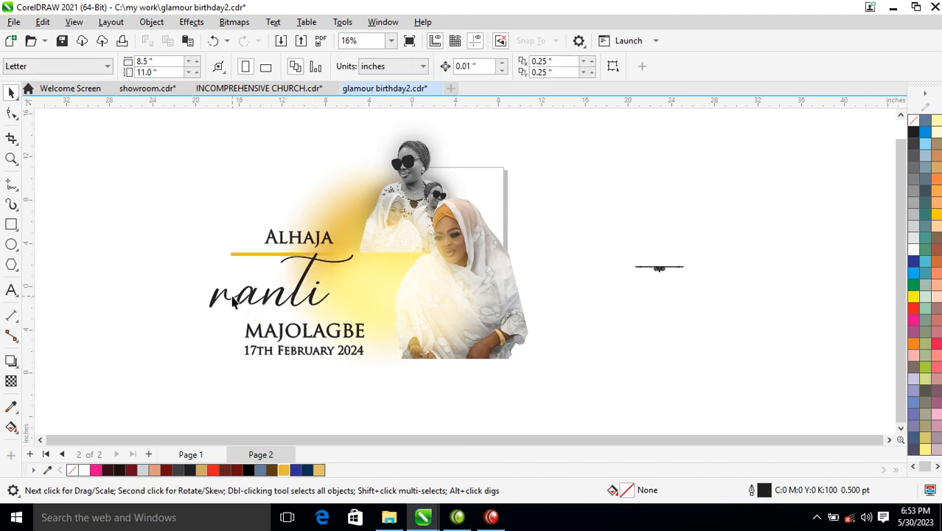
double_click(225, 302)
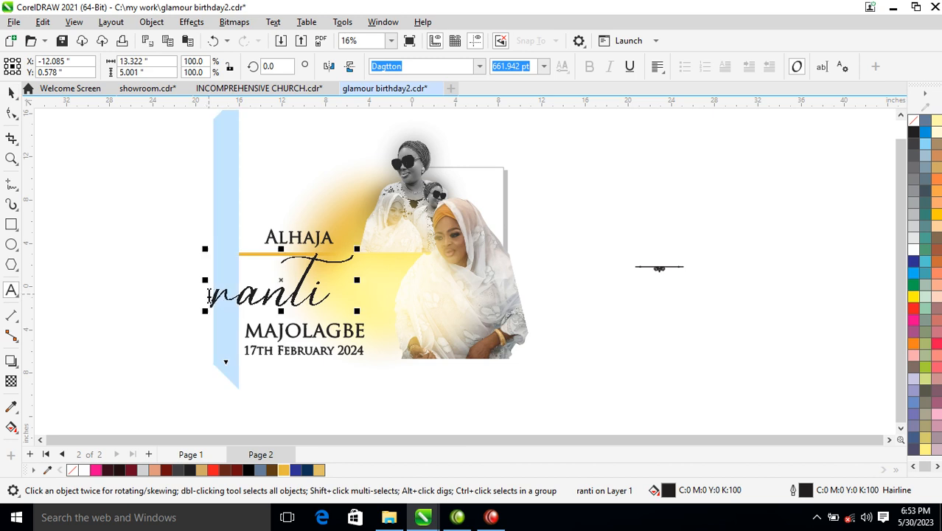
text(R)
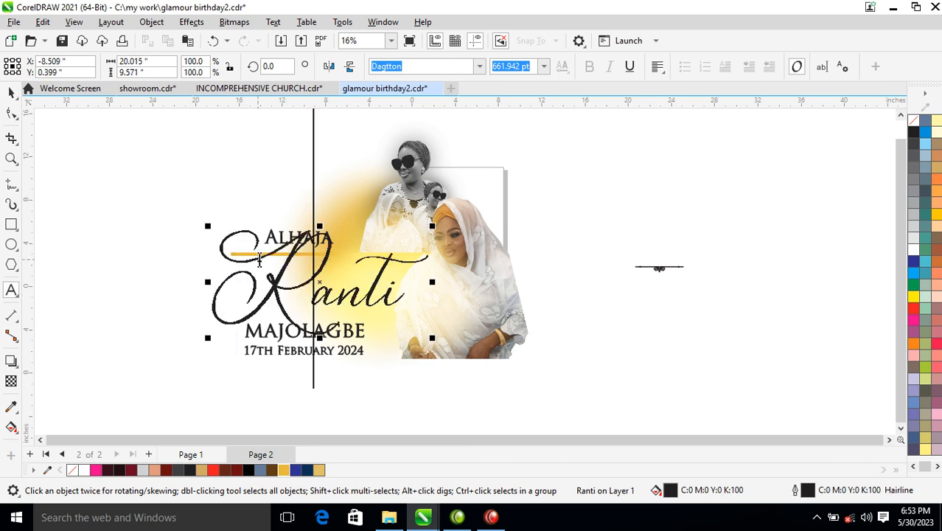
key(ctrl+space)
drag(432, 226, 386, 240)
drag(352, 294, 325, 302)
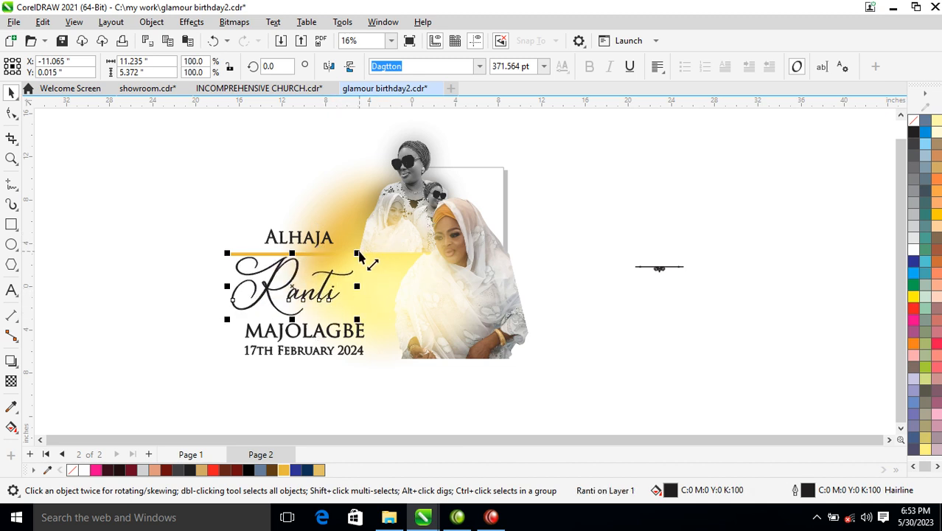
Change the first name back to all lowercase letters and enlarge it to about 990.2 pt, roughly 19.9 inches wide
double_click(293, 292)
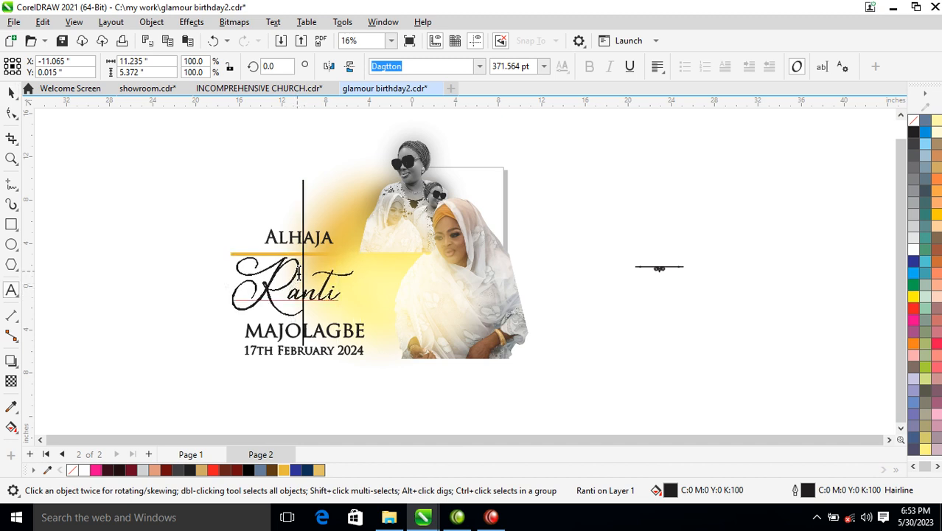
drag(275, 273, 254, 280)
click(284, 302)
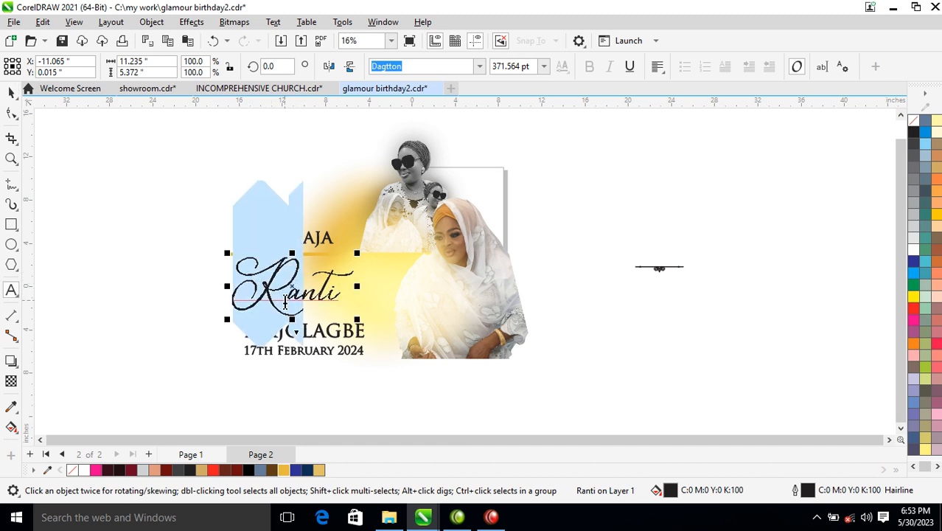
text(r)
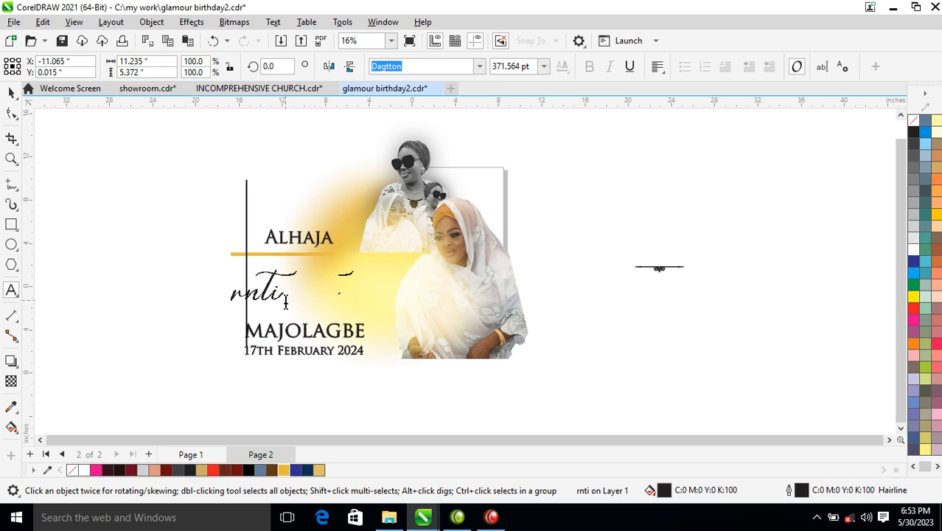
text(a)
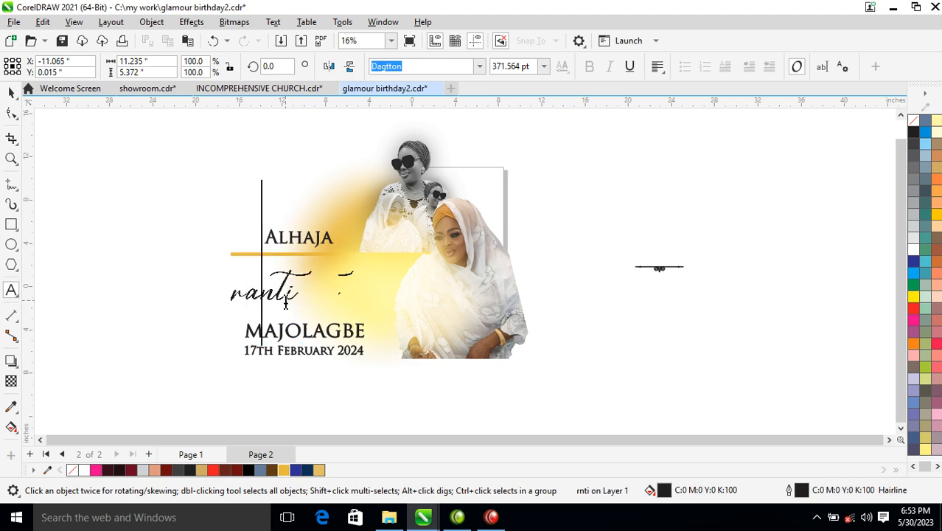
key(ctrl+space)
drag(316, 267, 449, 182)
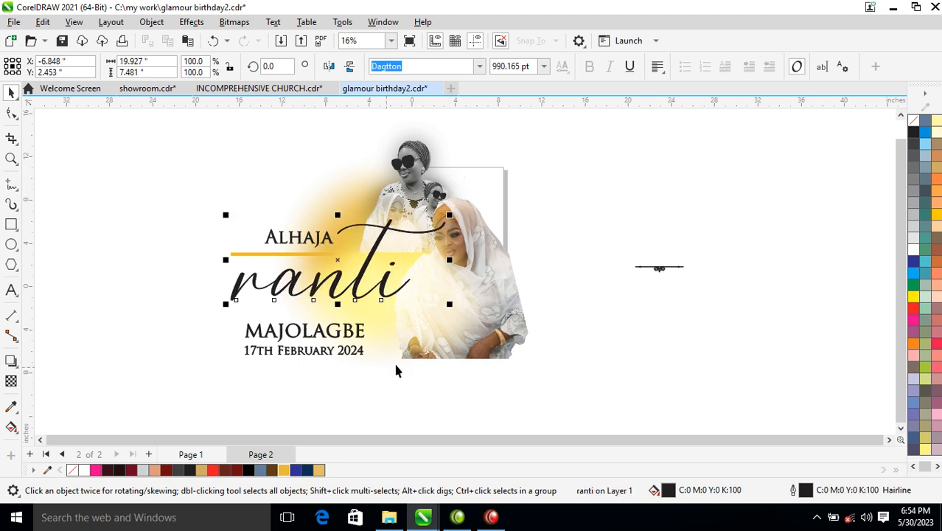
Tuck the surname under the script first name at about 114 pt and the title just above it at about 83.6 pt
drag(335, 341, 344, 309)
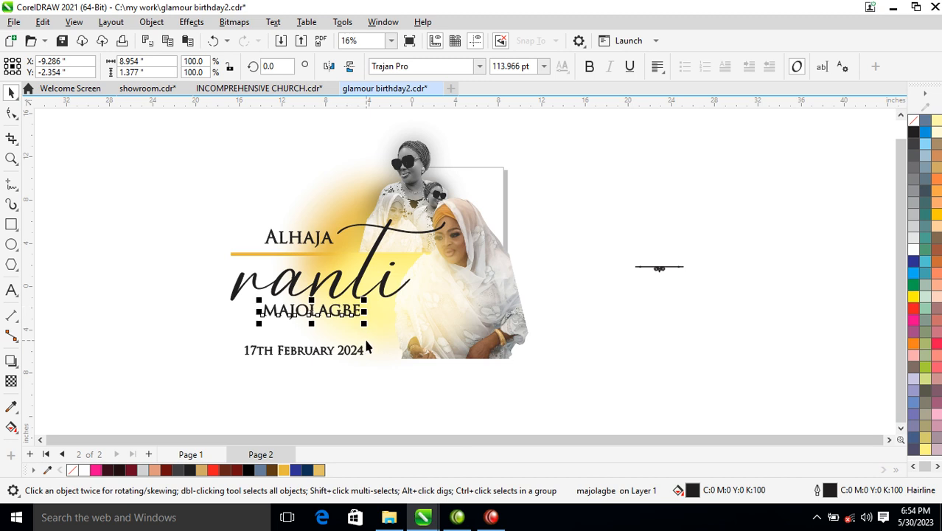
click(329, 242)
drag(329, 237, 320, 258)
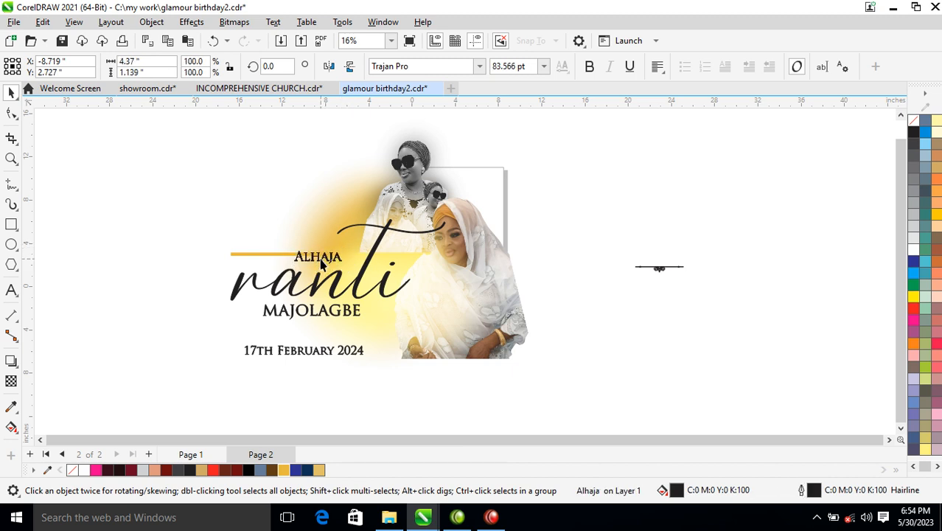
Clear the gold bar from behind the title and place the ornamental divider under the surname, enlarged to about 8.5 inches wide
click(249, 255)
drag(228, 255, 345, 260)
drag(661, 271, 362, 319)
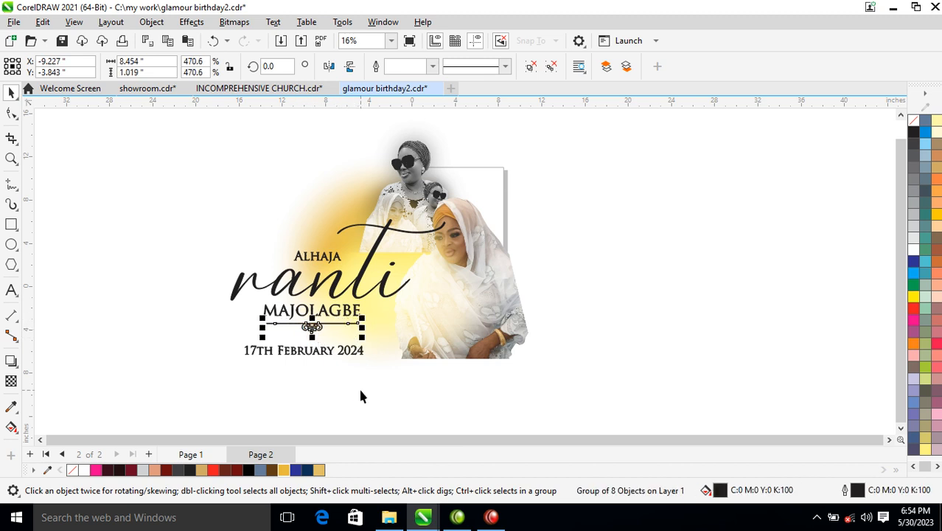
Undo the glow's last shift and move the large colour photo down and right, centred at about X 4.5, Y -0.2 inches
click(330, 356)
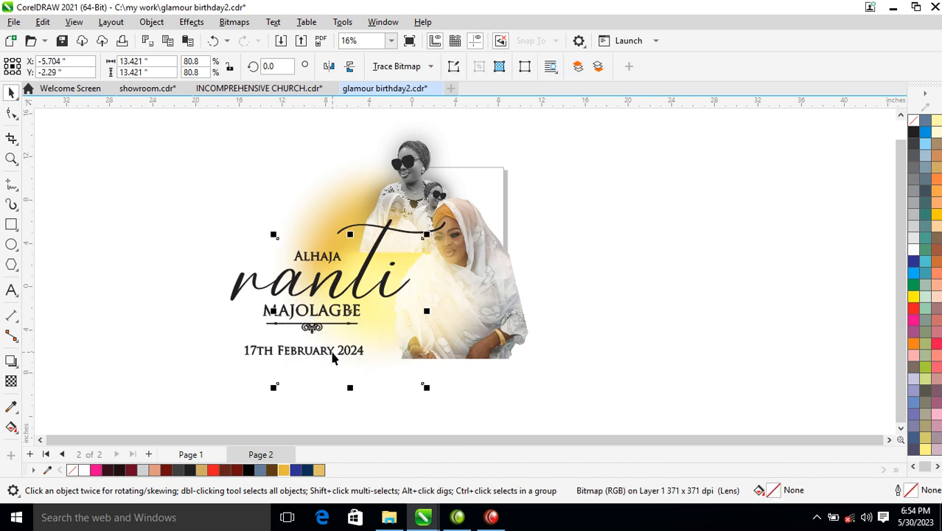
key(ctrl+z)
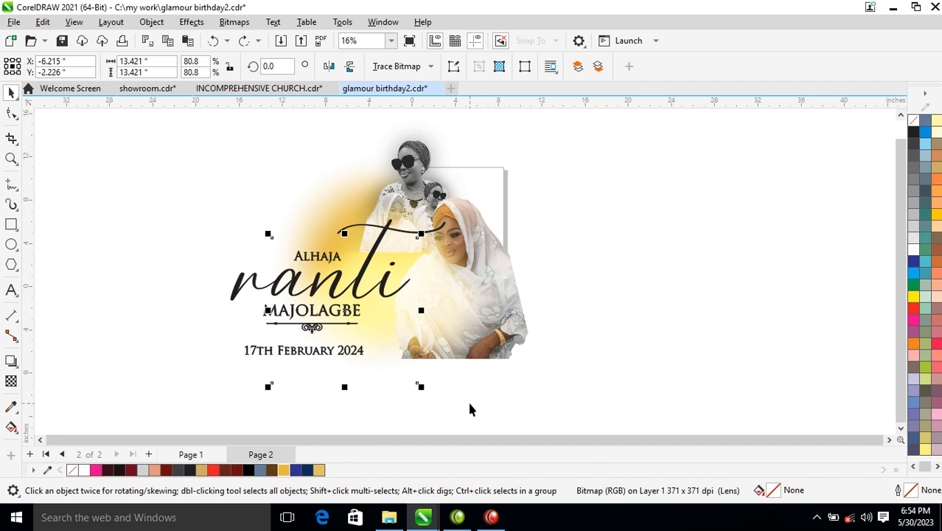
click(518, 326)
drag(517, 326, 529, 342)
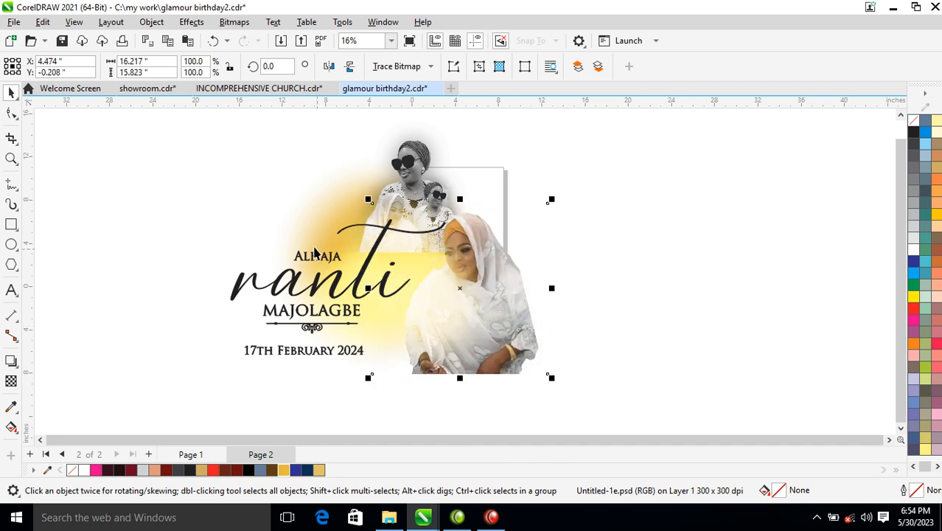
Draw a rectangle of about 34.3 by 23.7 inches around the whole design, fill it white and send it to the back
click(11, 225)
mouse_move(177, 120)
mouse_down()
mouse_move(376, 231)
mouse_move(532, 354)
mouse_move(548, 378)
mouse_up()
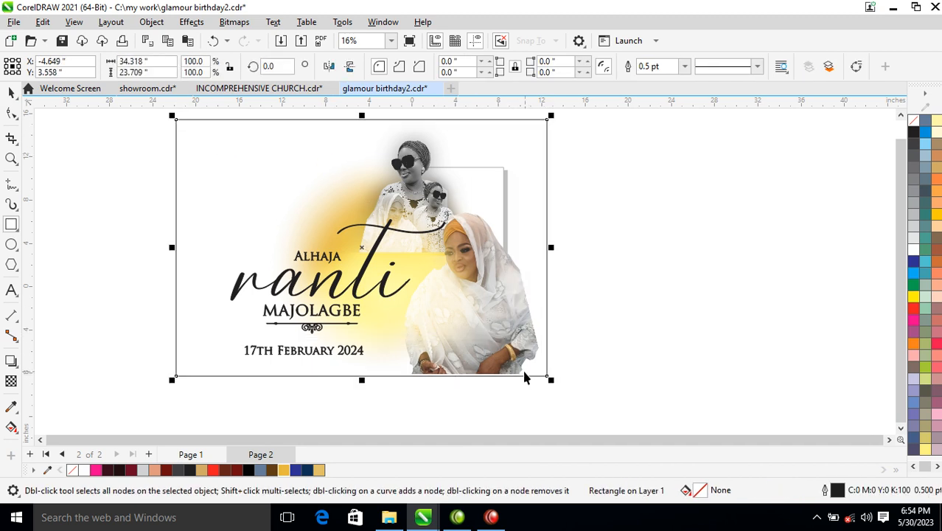
key(space)
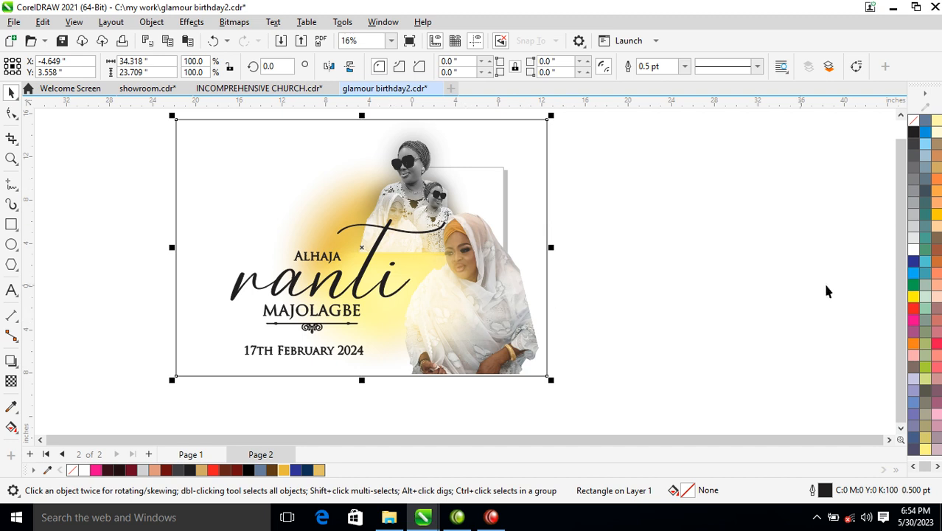
click(914, 249)
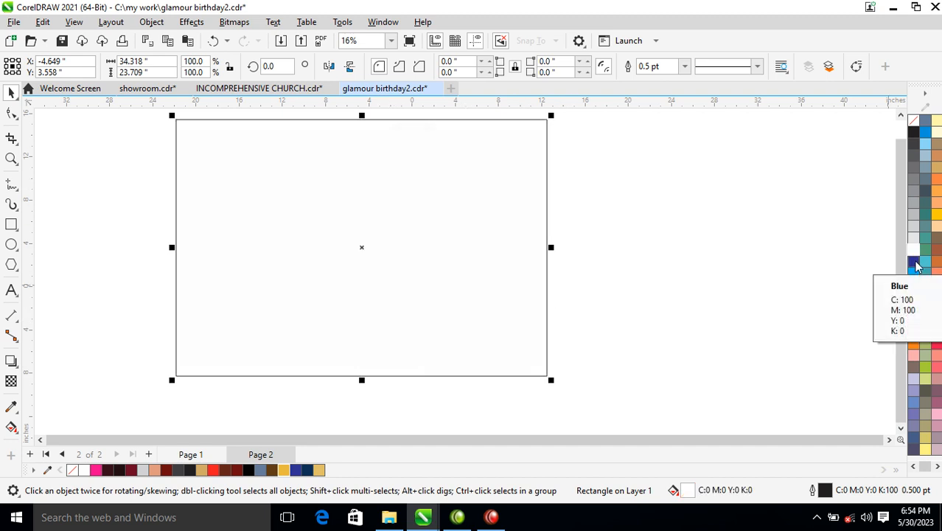
key(shift+Page_Down)
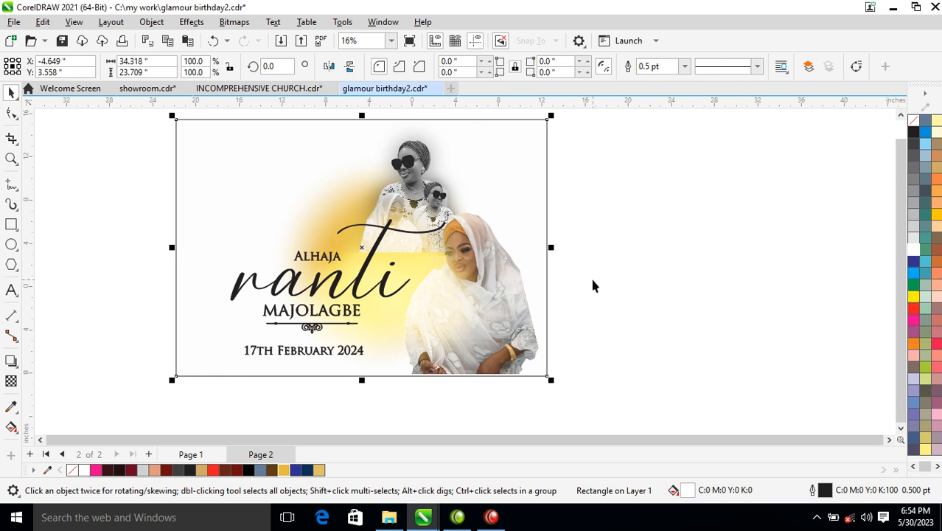
click(650, 277)
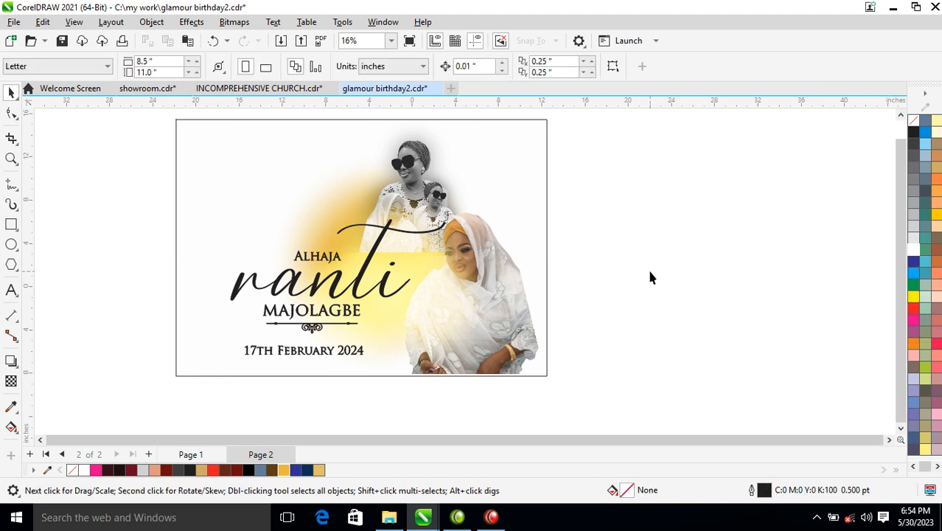